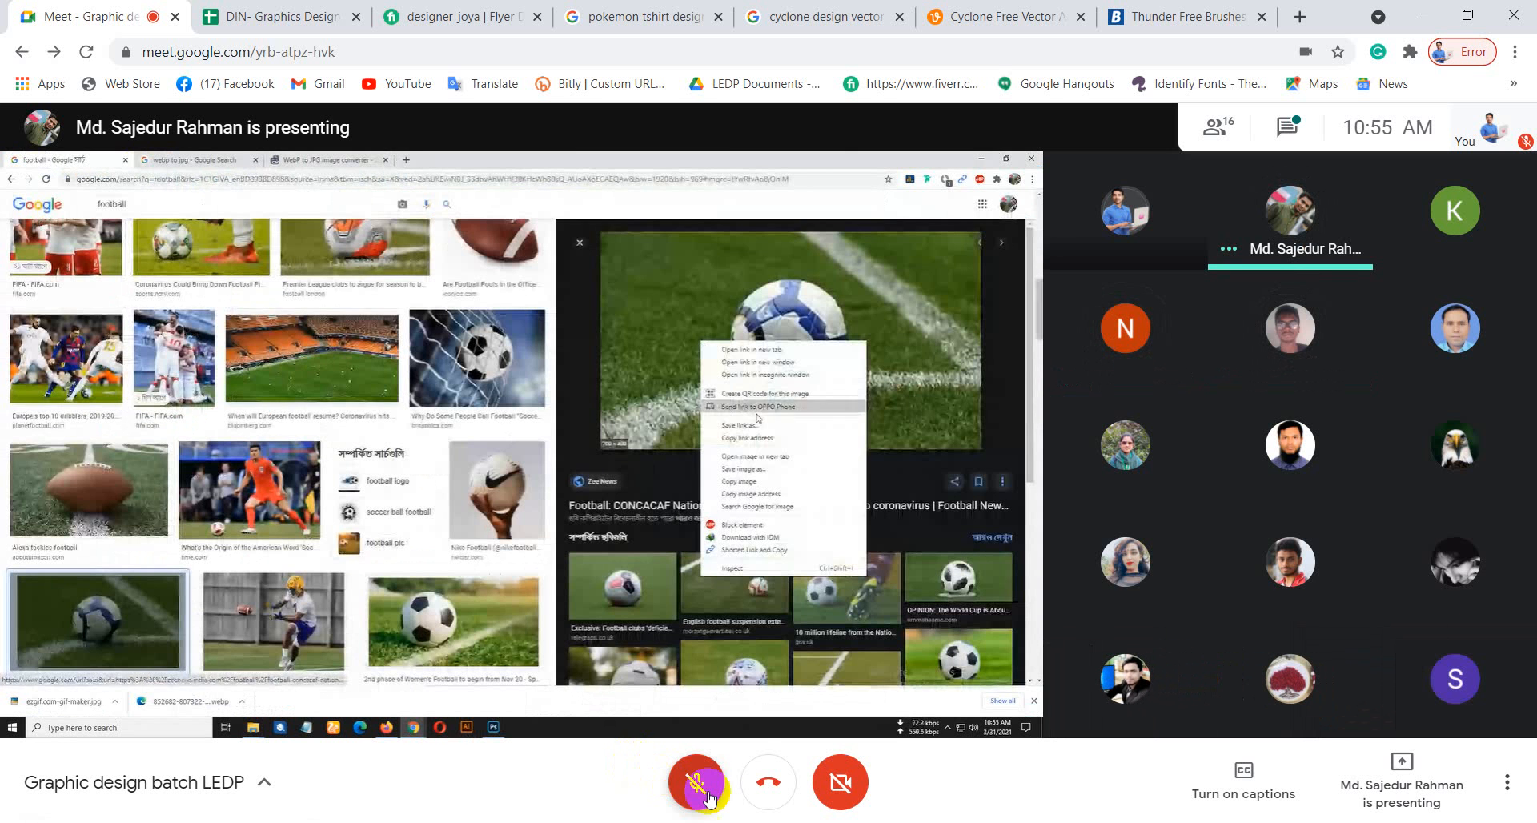
Step: Unmute the microphone in the Google Meet call to speak briefly, and mute it again
left_click(697, 788)
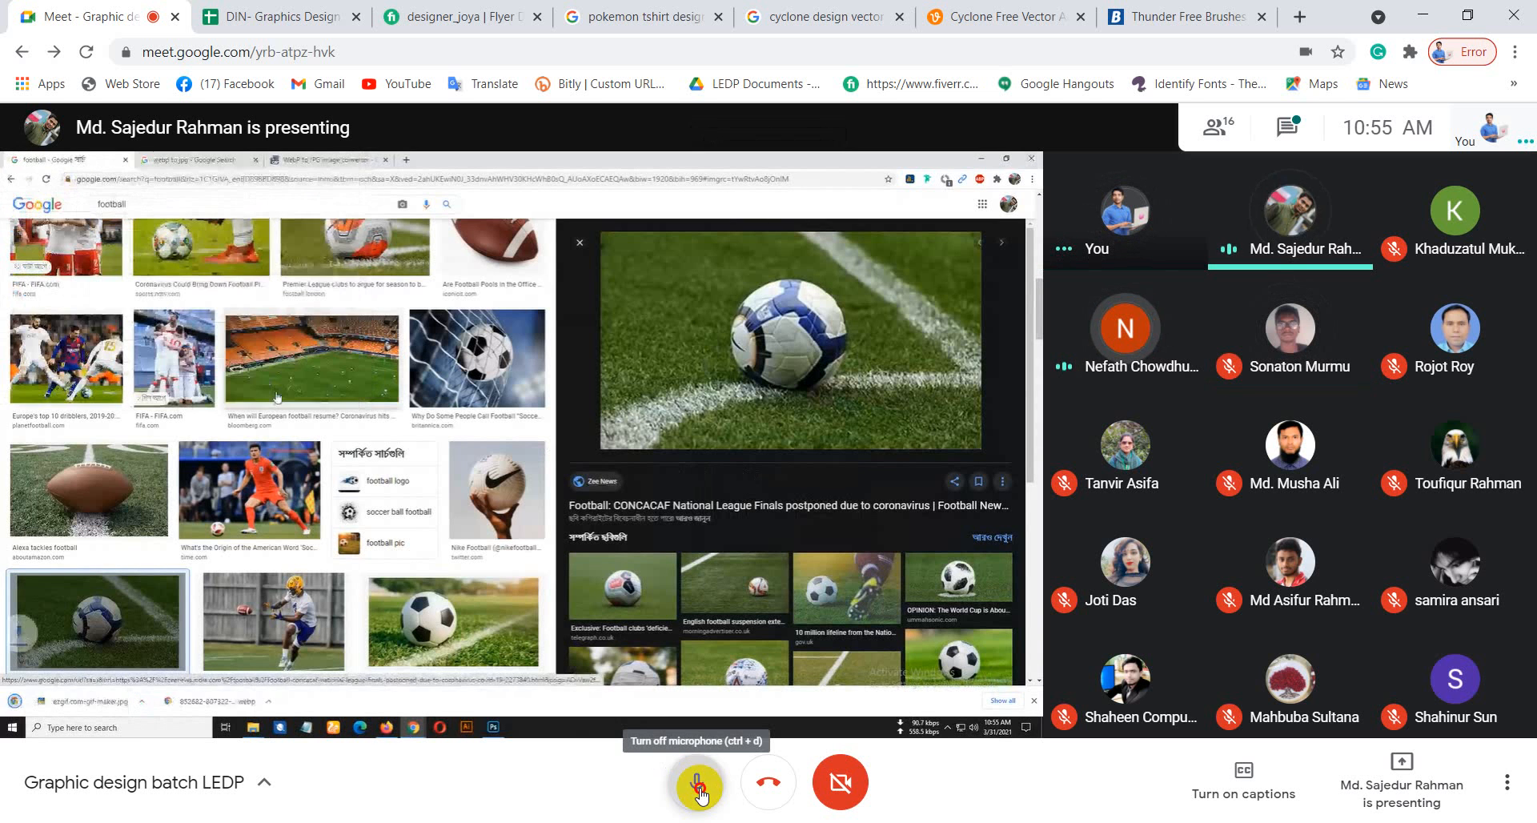
left_click(698, 794)
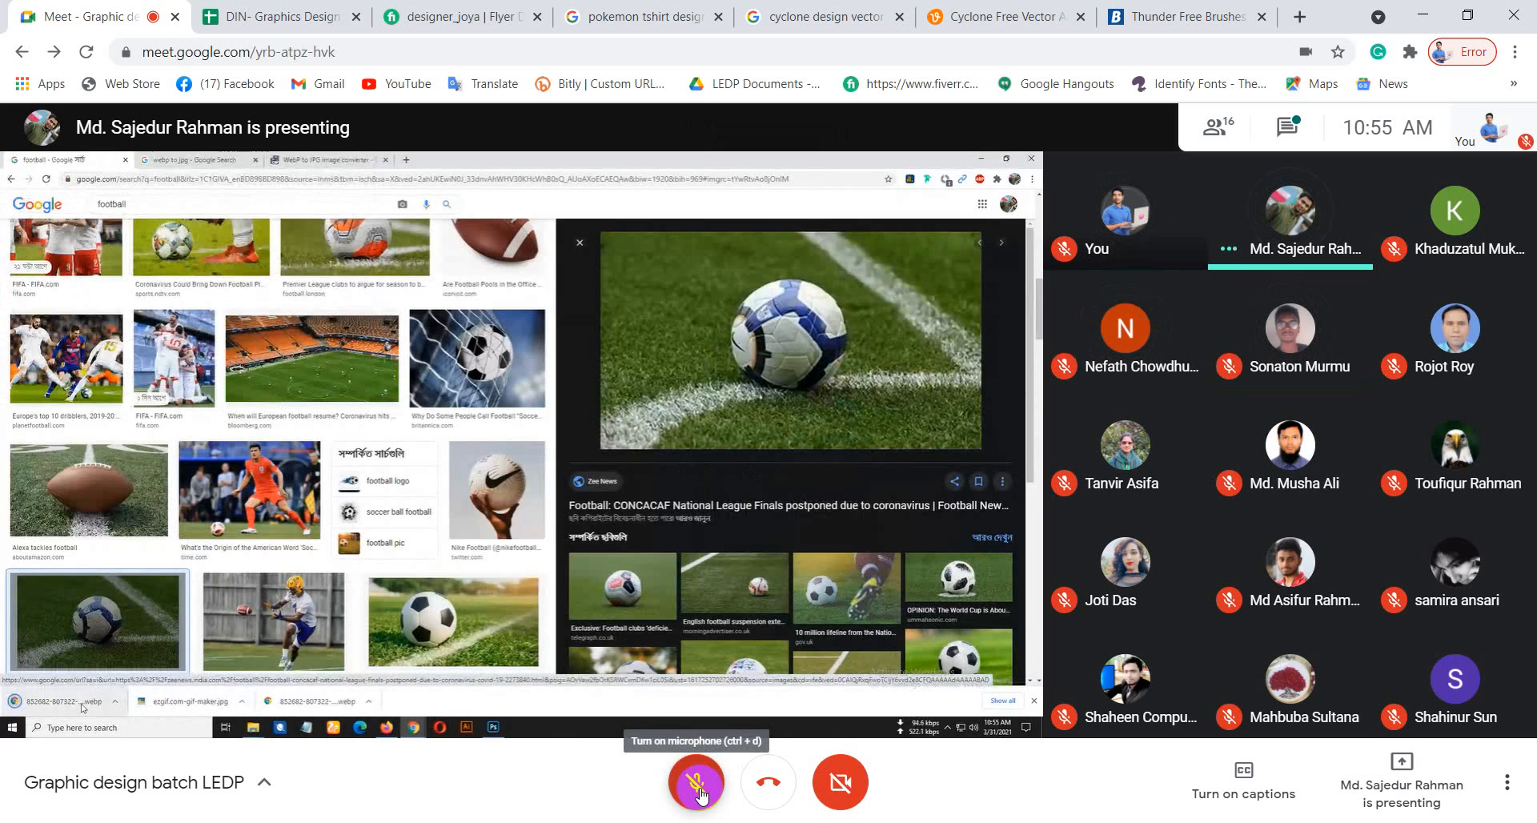
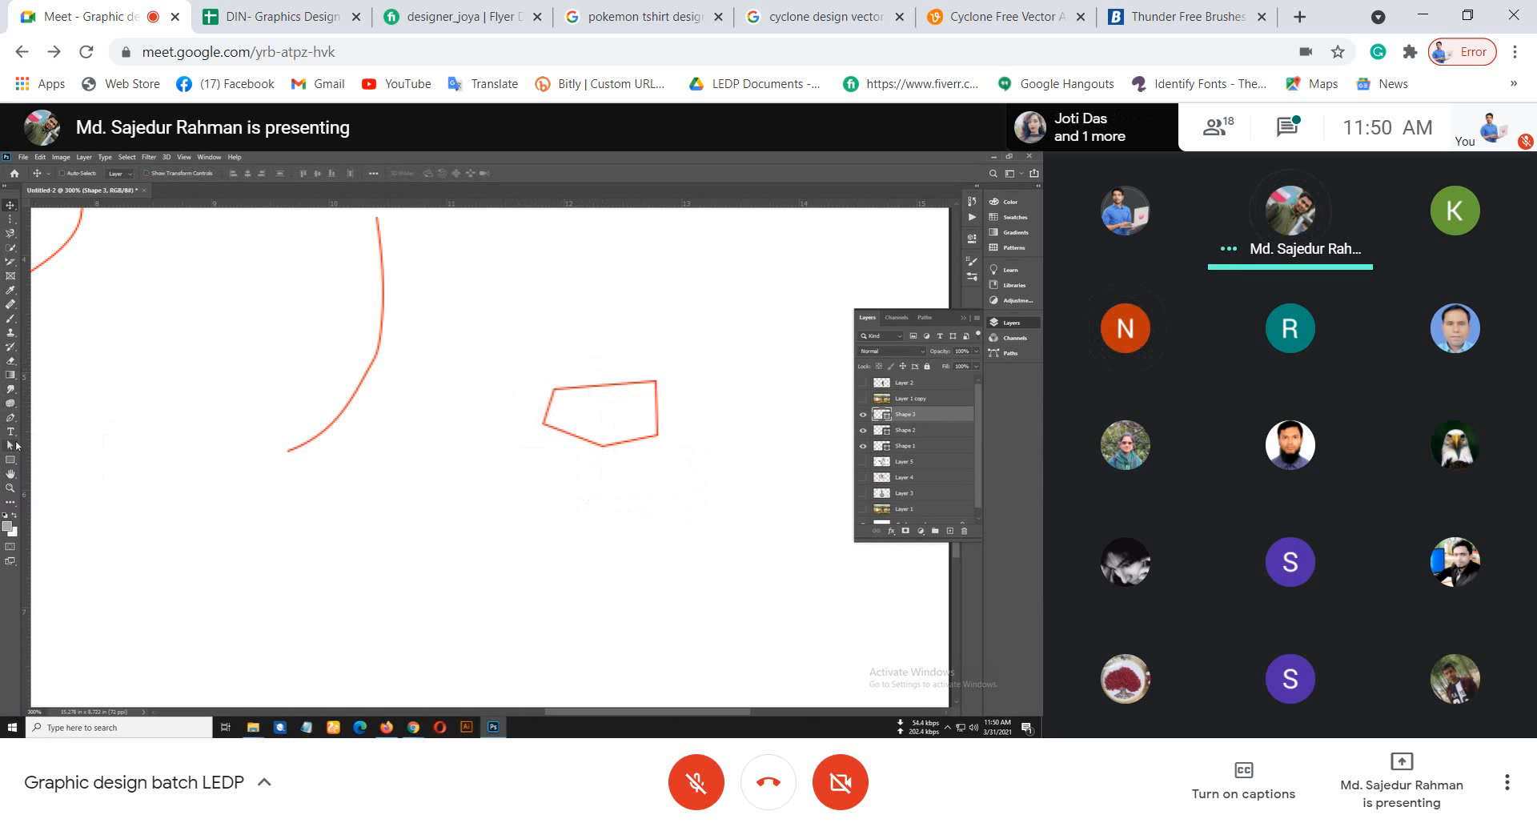
Step: Remove the lowest corner point of the five-sided shape with the Delete Anchor Point tool in the shared Photoshop document
left_click(11, 418)
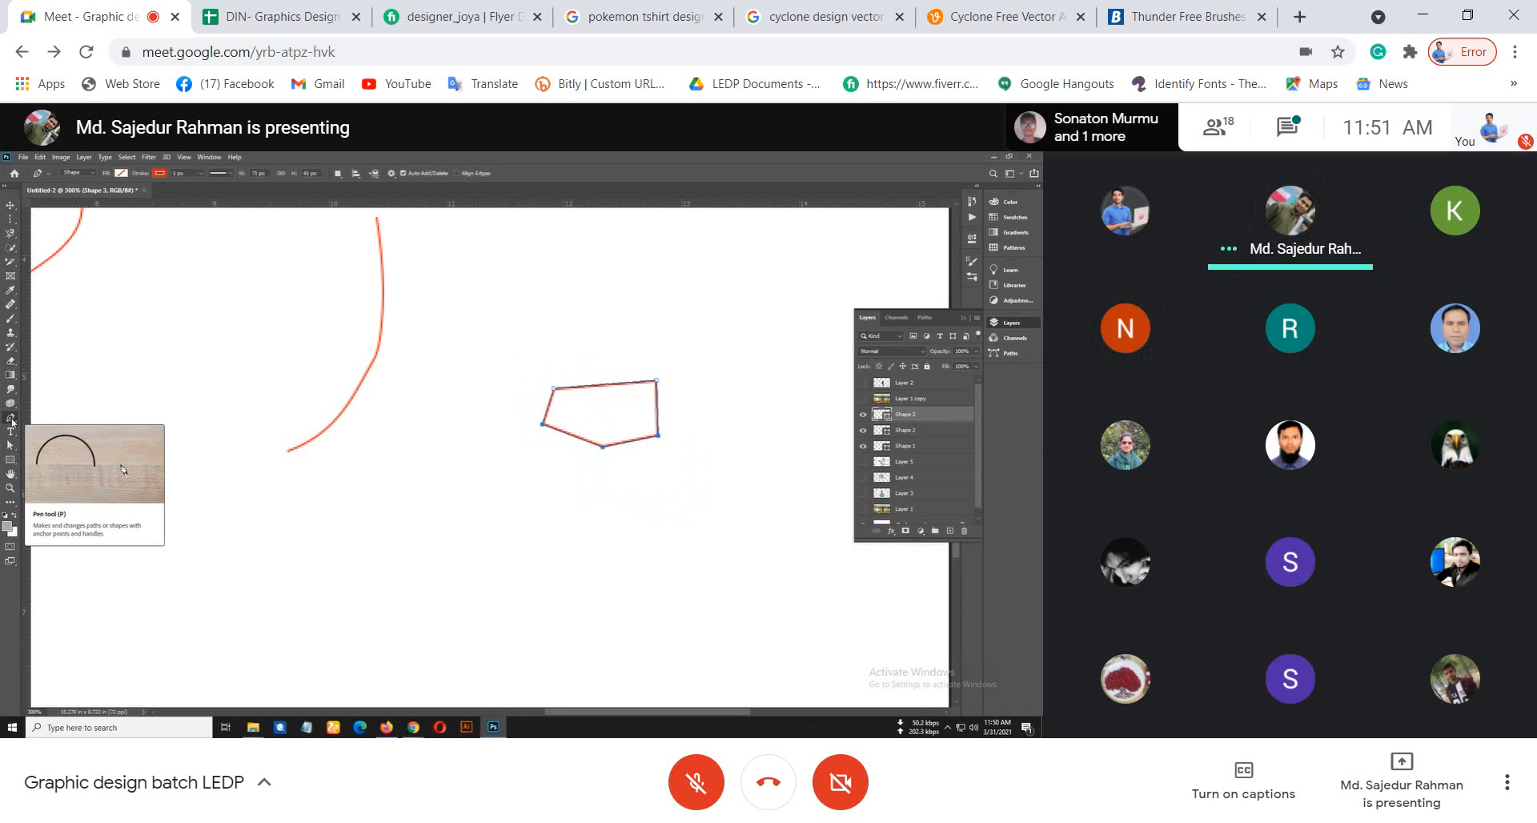
right_click(11, 418)
left_click(92, 459)
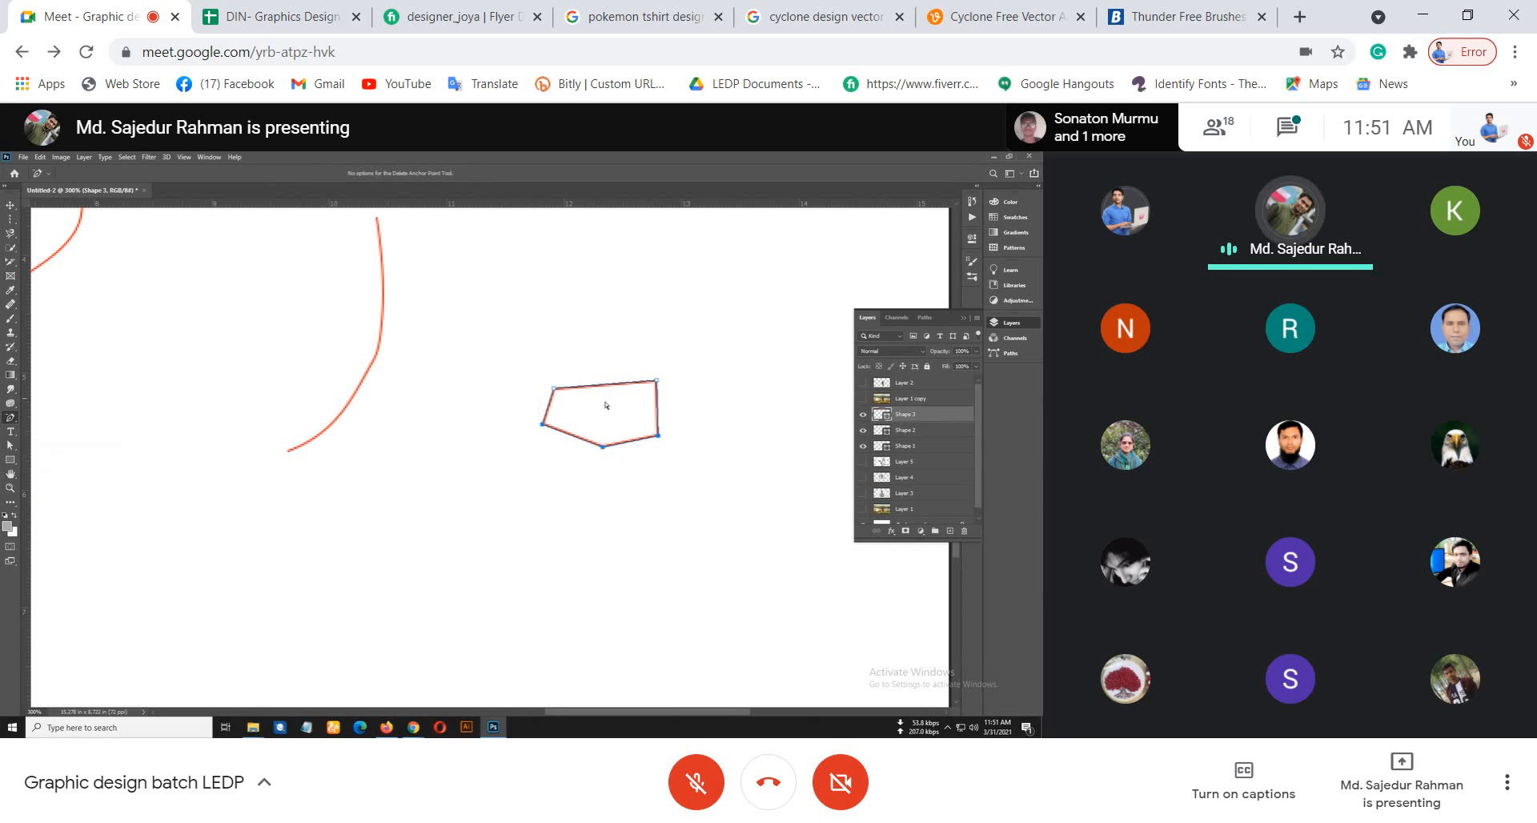
left_click(604, 447)
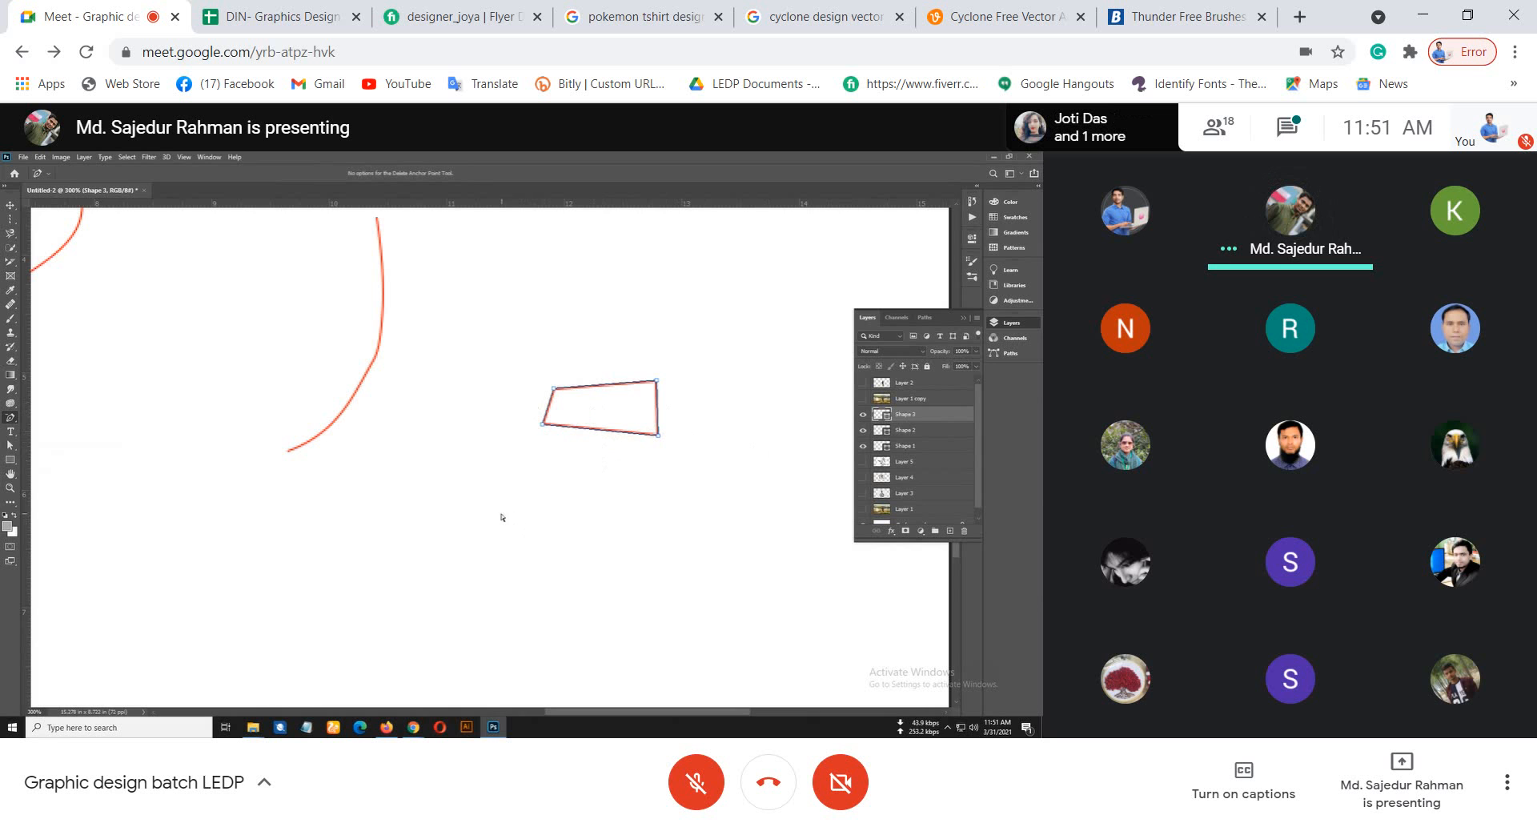
Step: Start a horizontal text layer with the Horizontal Type Tool in the upper-left area of the canvas
key("ctrl+minus")
key("ctrl+minus")
key("ctrl+minus")
key("ctrl+minus")
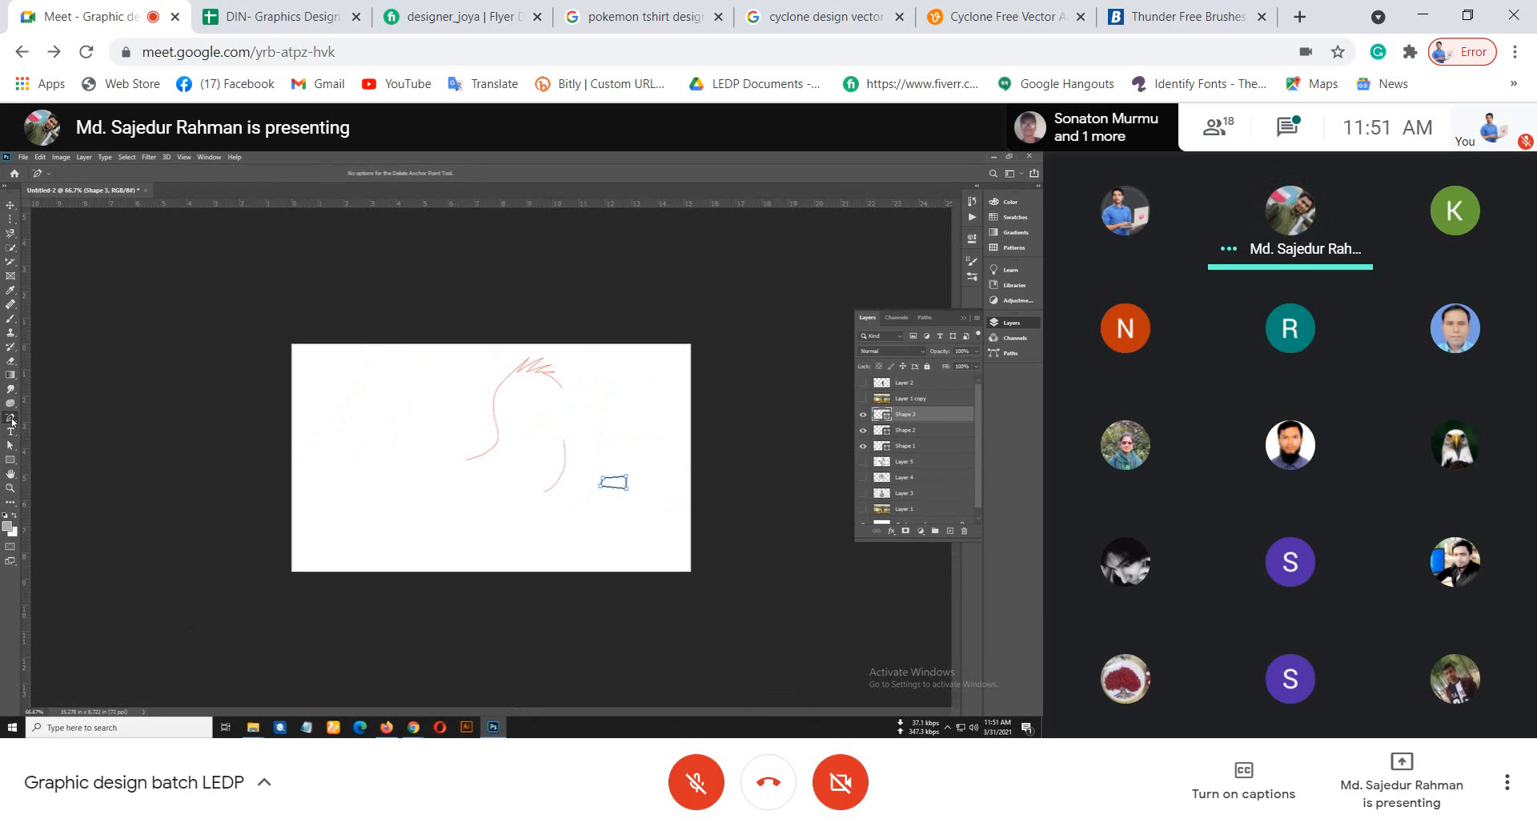
left_click(12, 433)
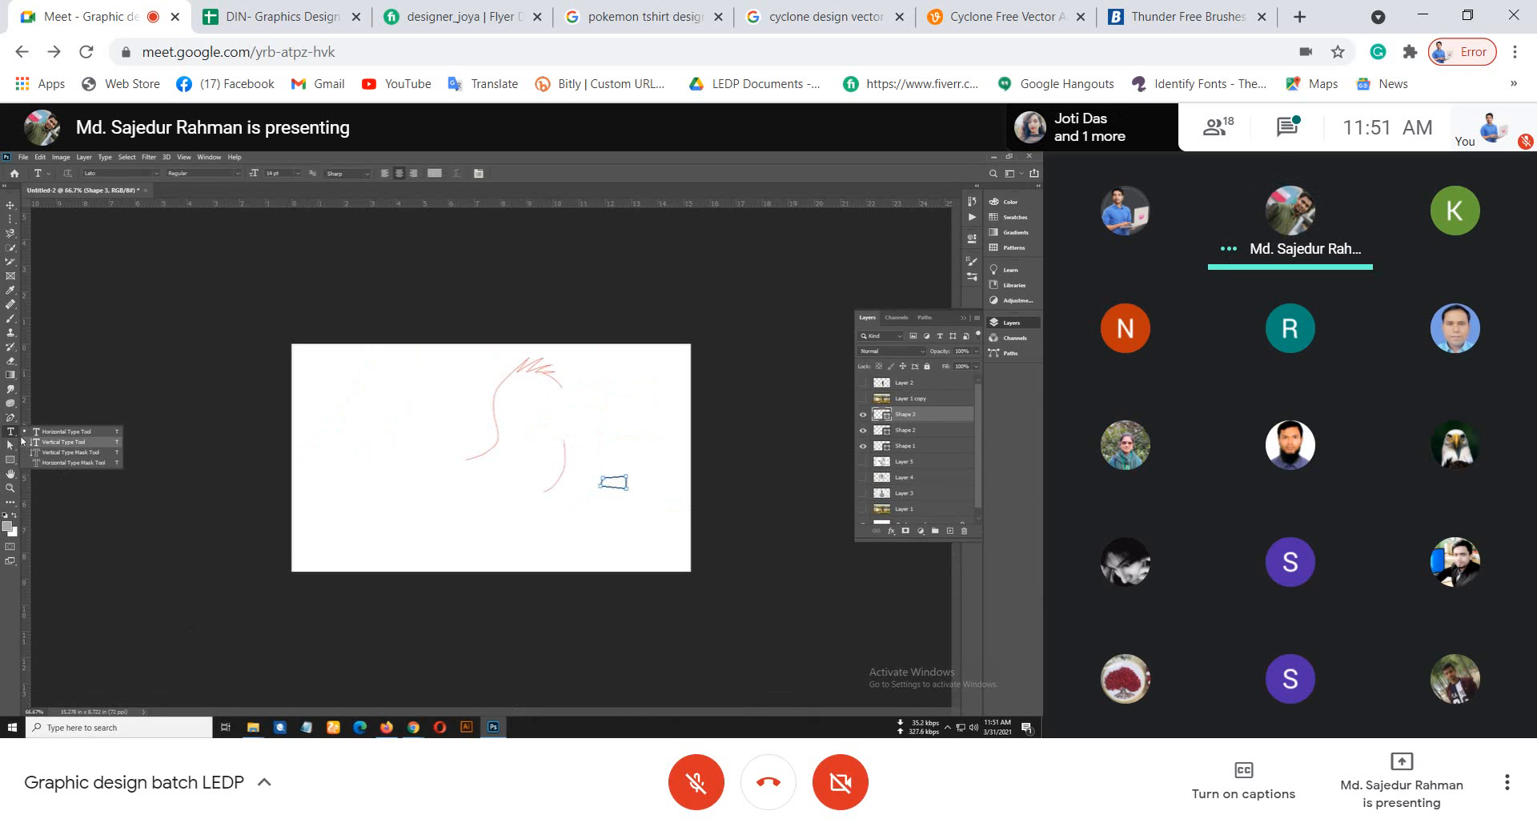
left_click(64, 432)
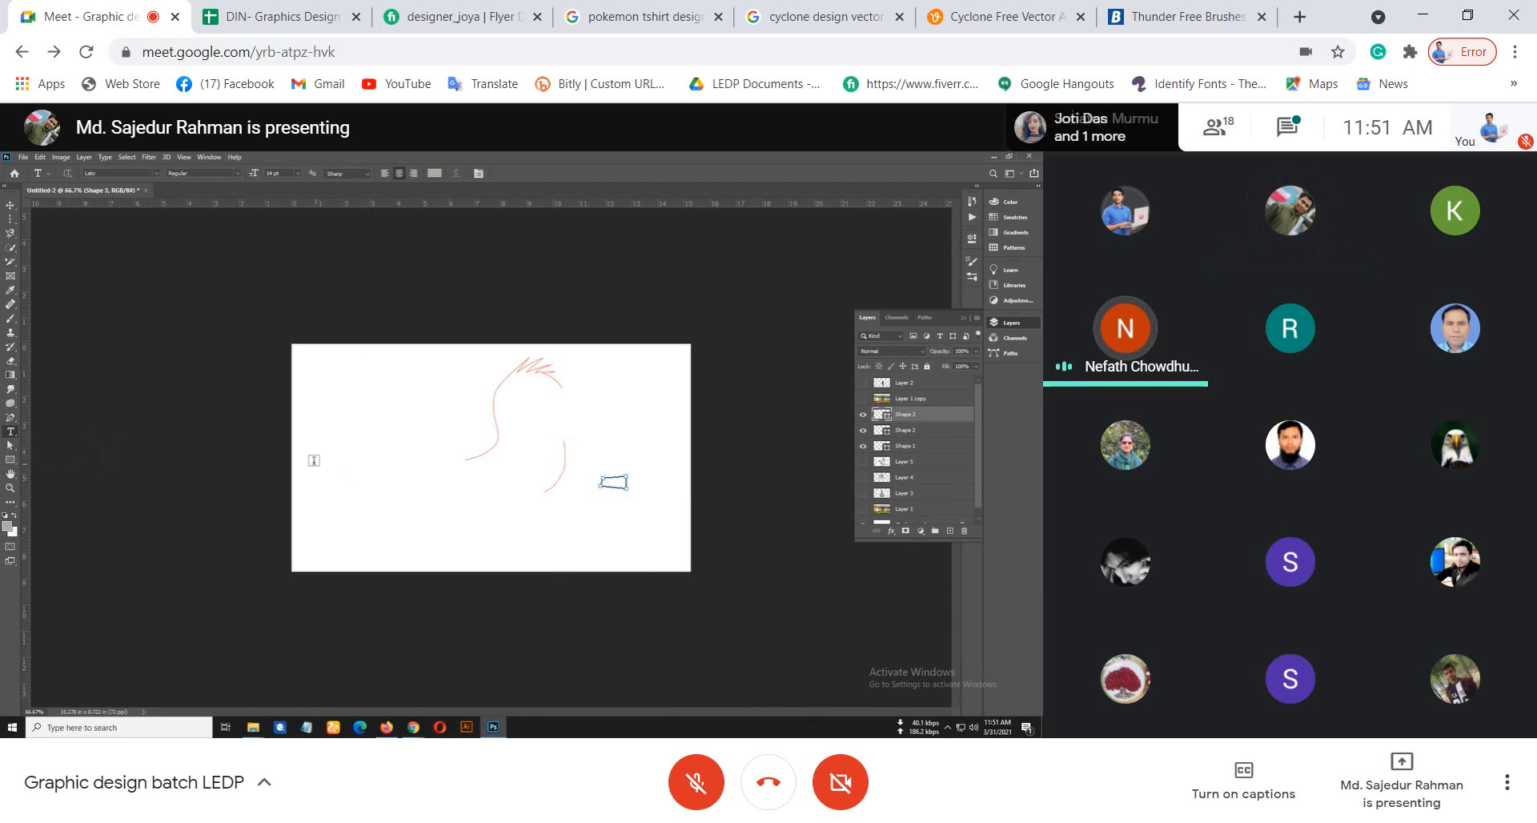
left_click(329, 382)
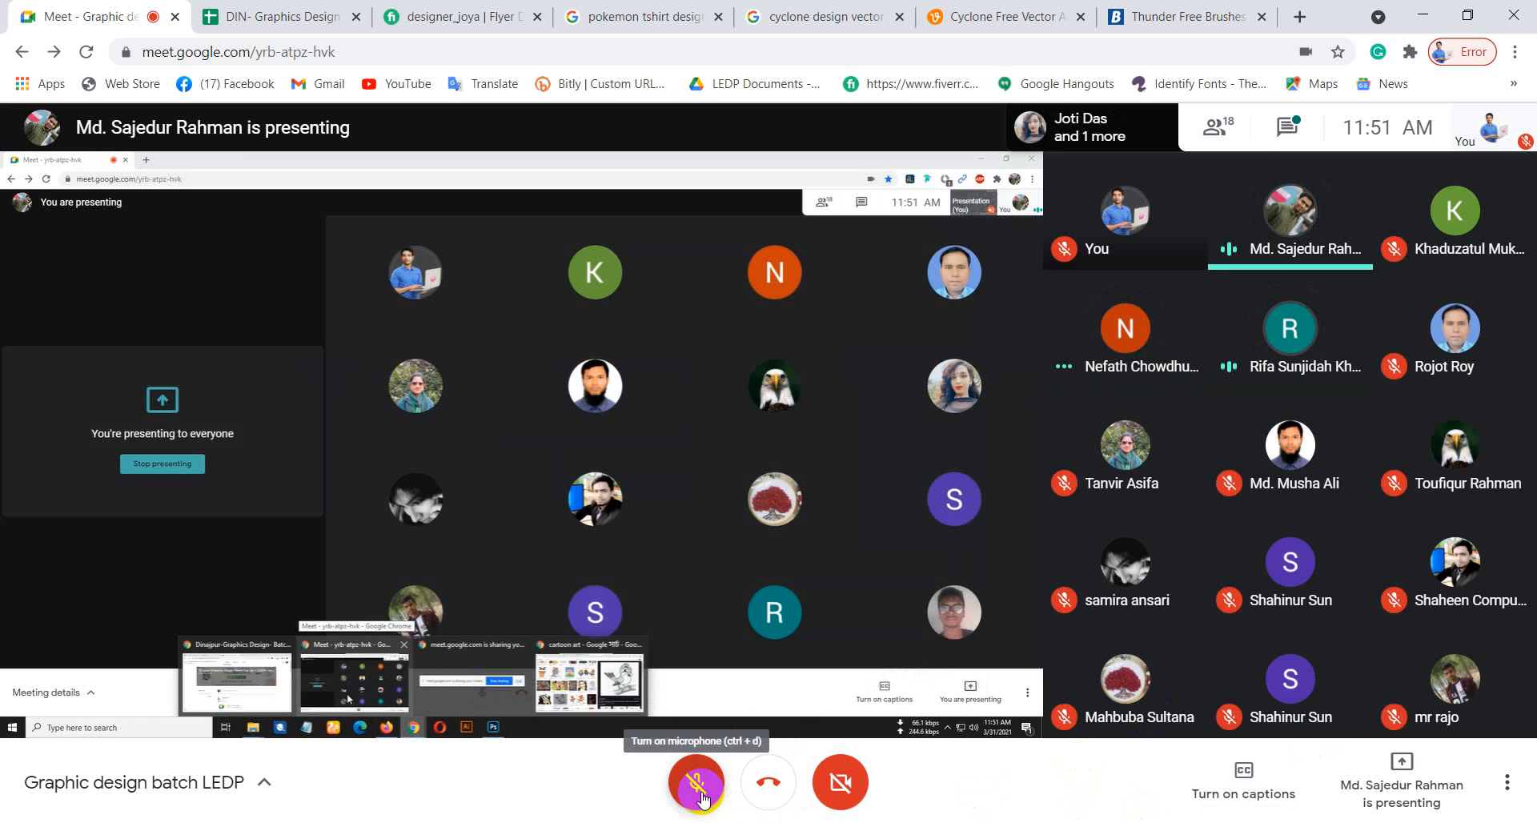
Step: Unmute the microphone in the Meet call to speak twice, muting it again each time
left_click(696, 785)
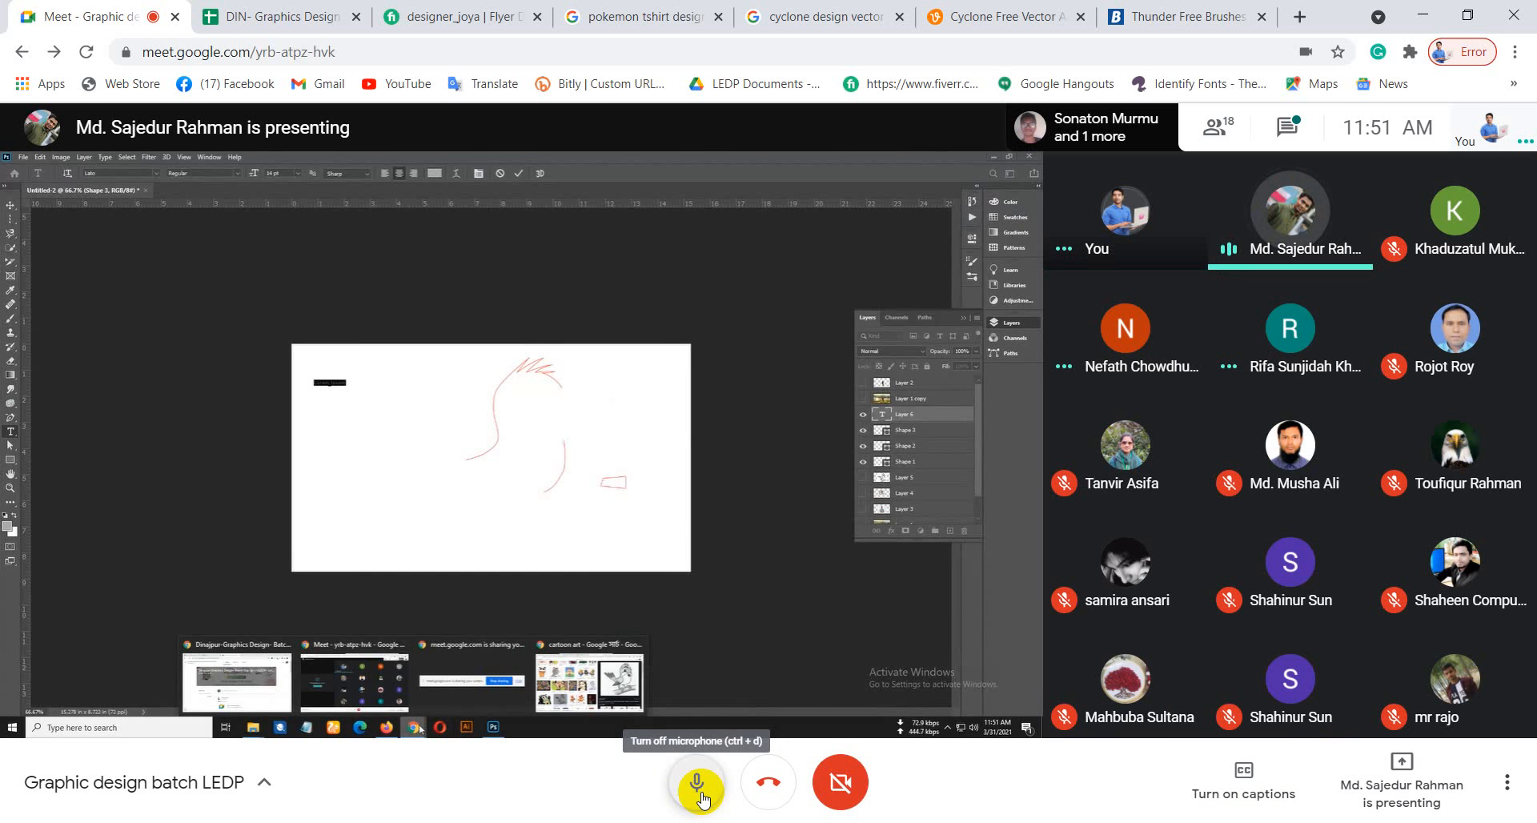
left_click(700, 792)
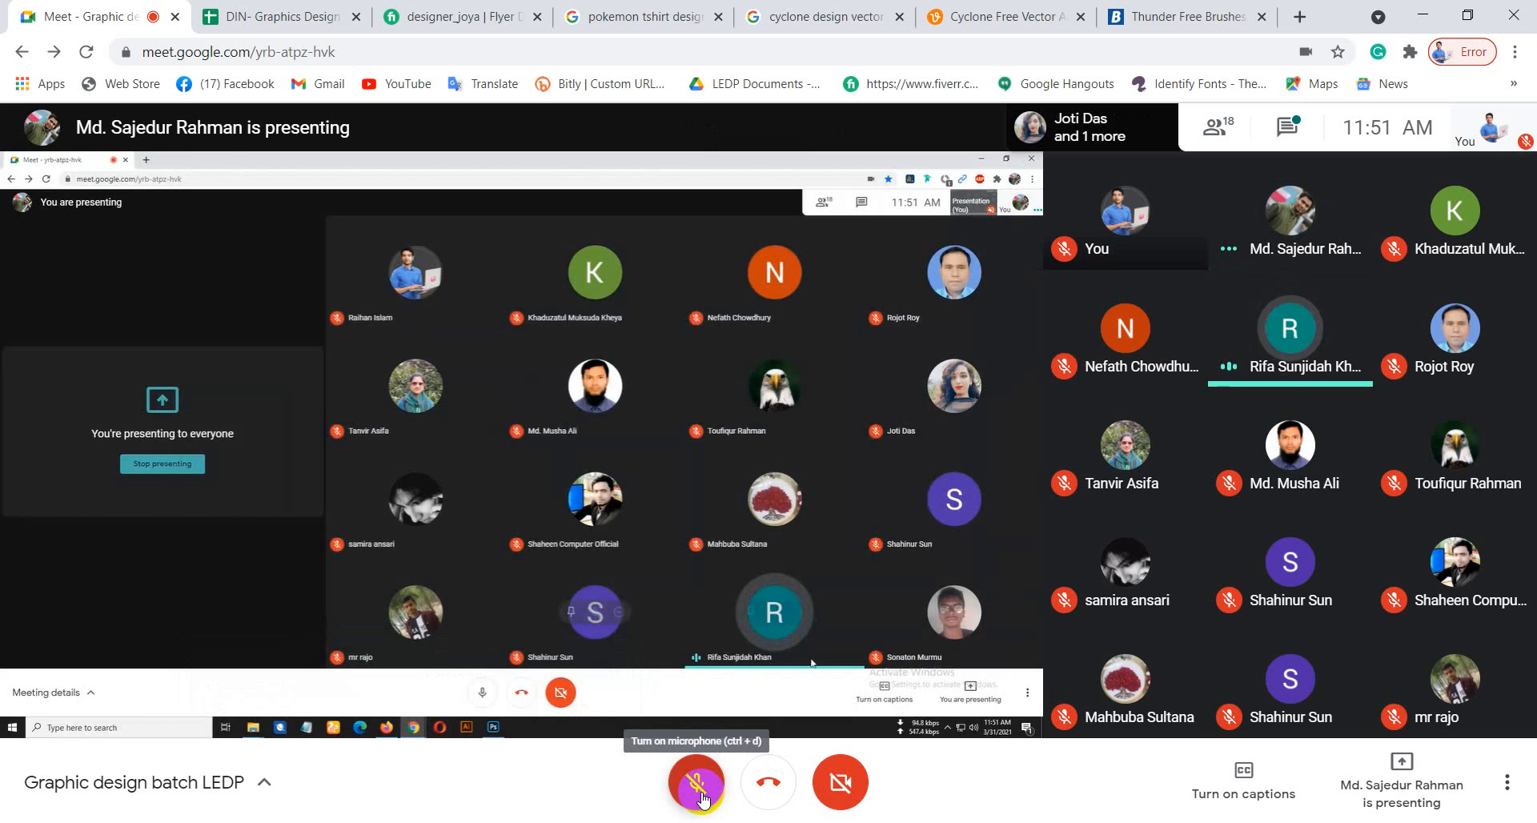
left_click(701, 791)
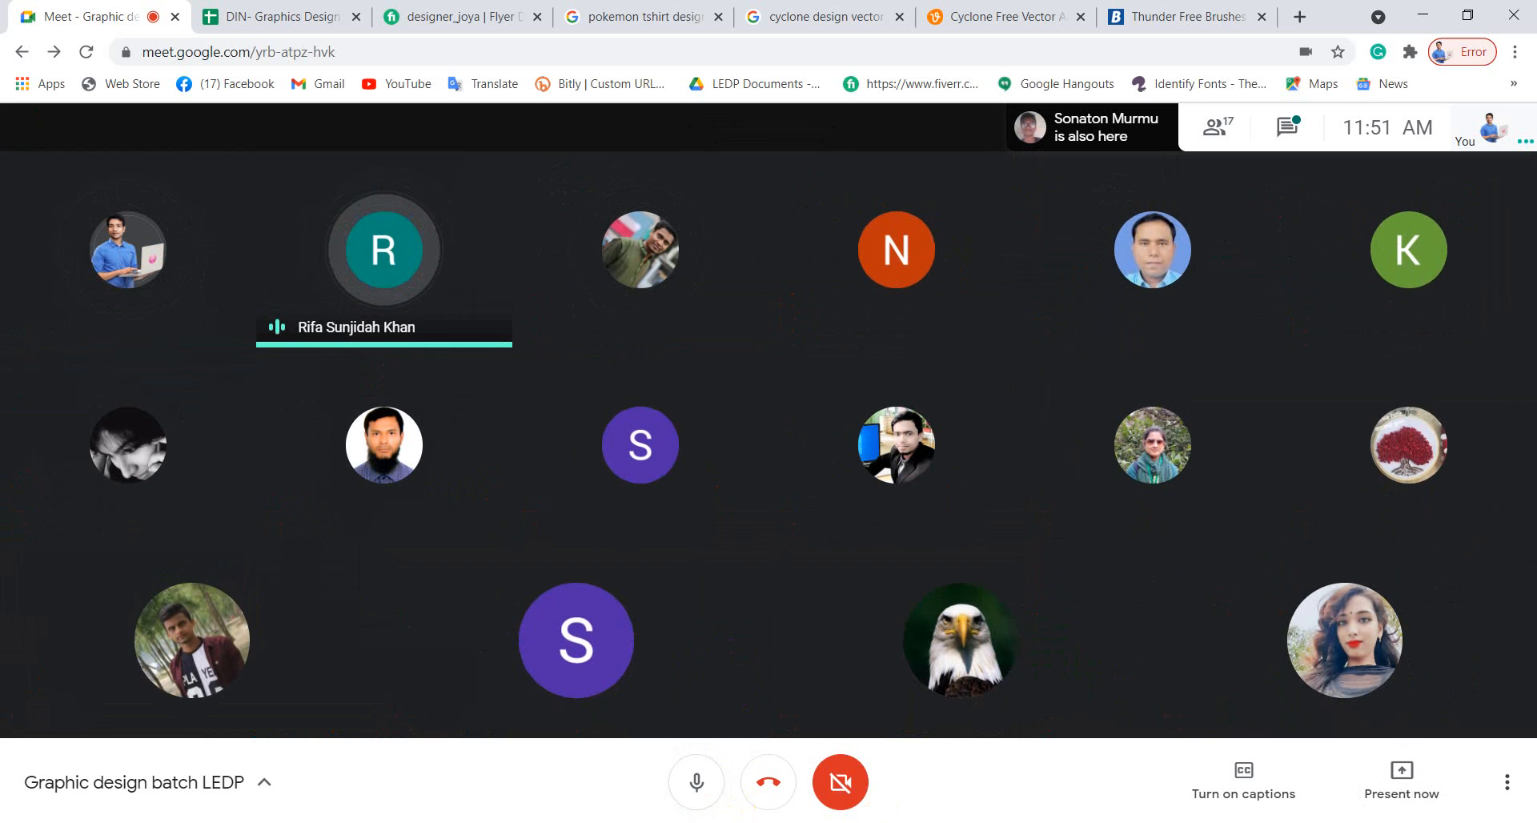
left_click(696, 781)
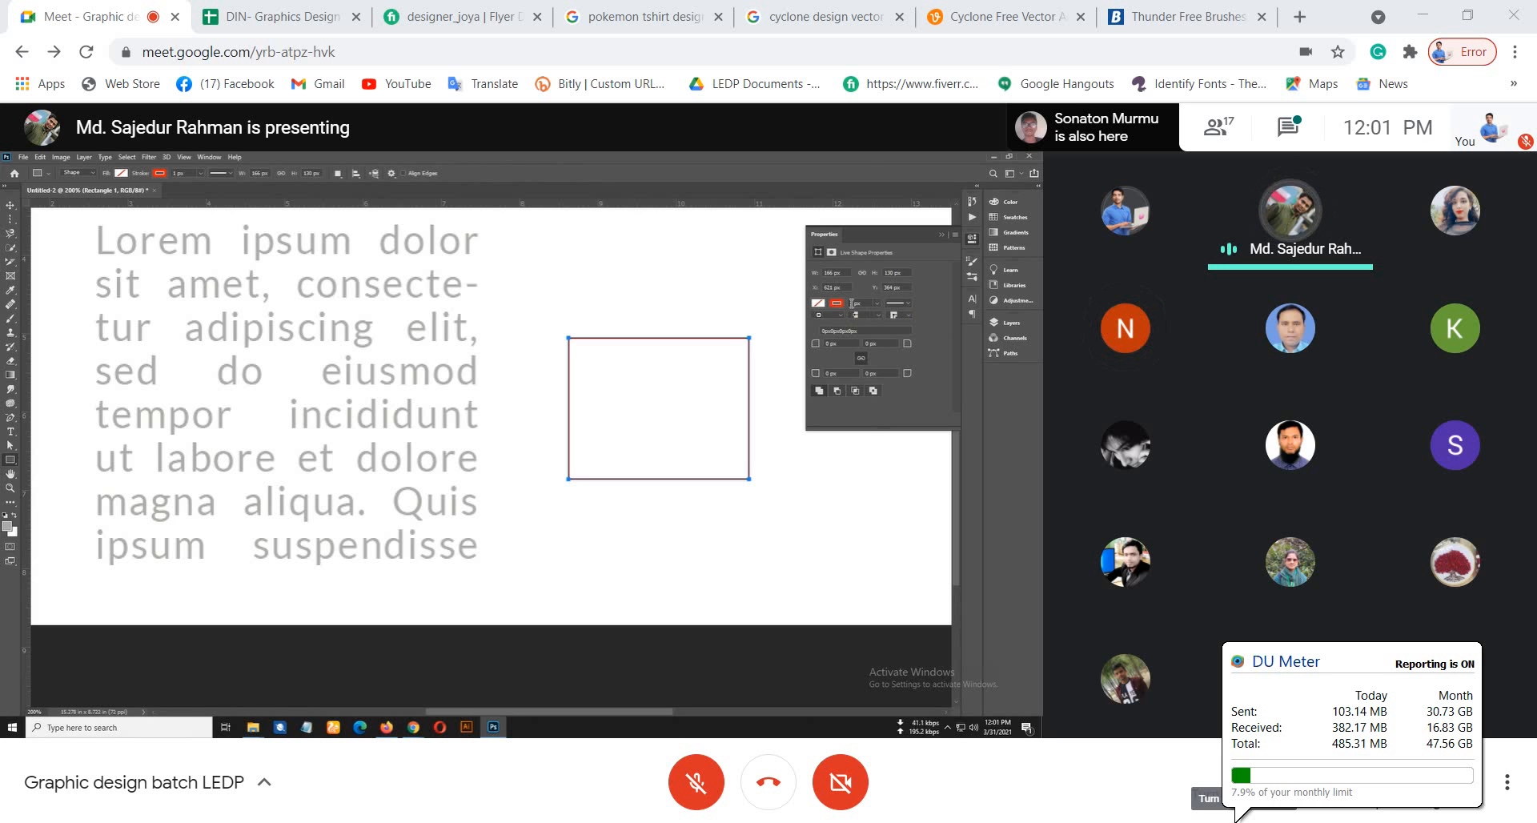
Step: Collapse the live shape properties and move the rectangle's upper-right anchor point inward, accepting its conversion to a regular path
left_click(942, 236)
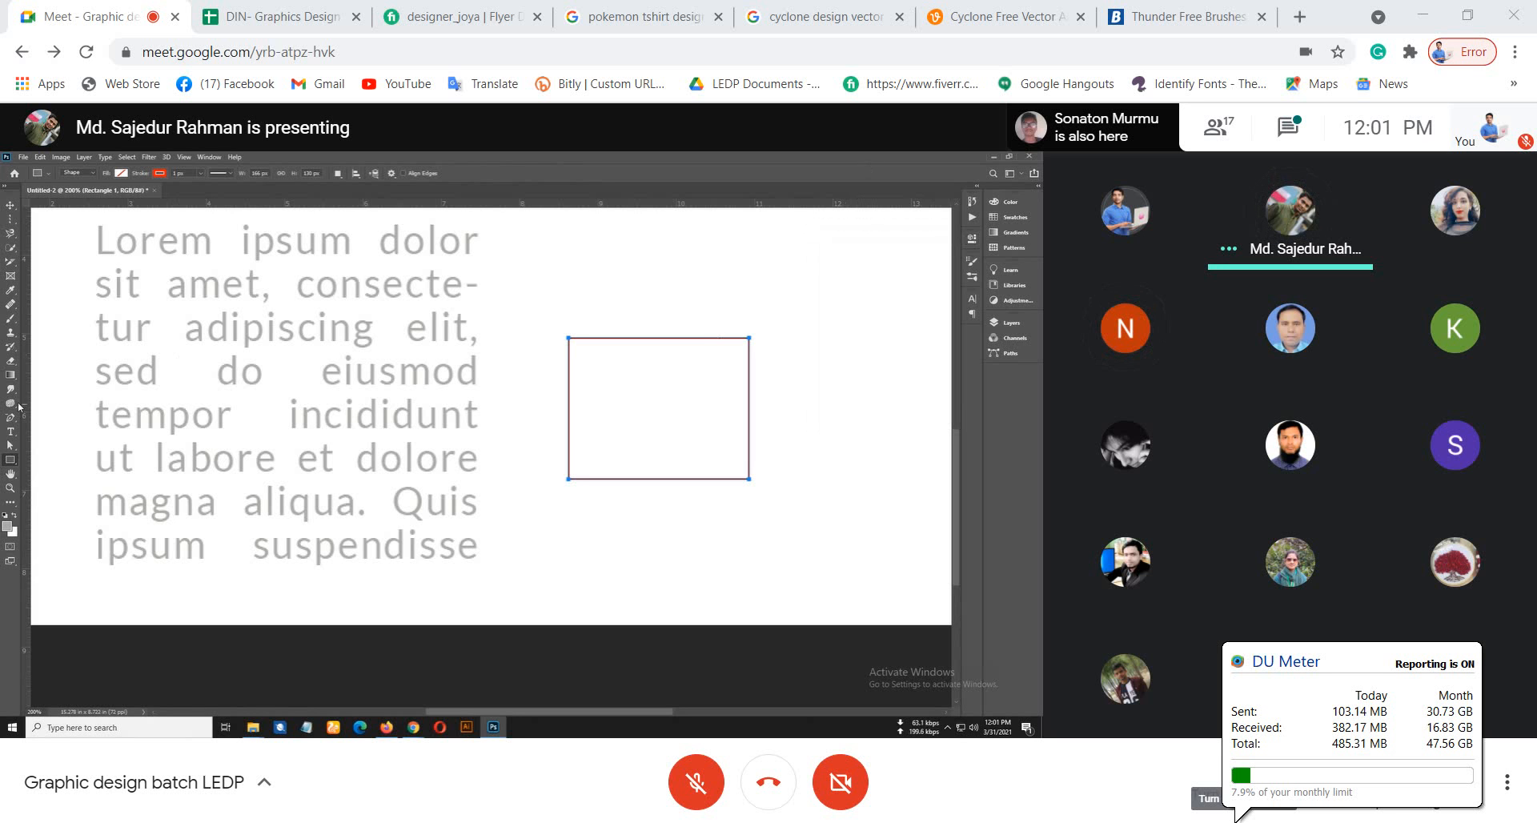
left_click(10, 445)
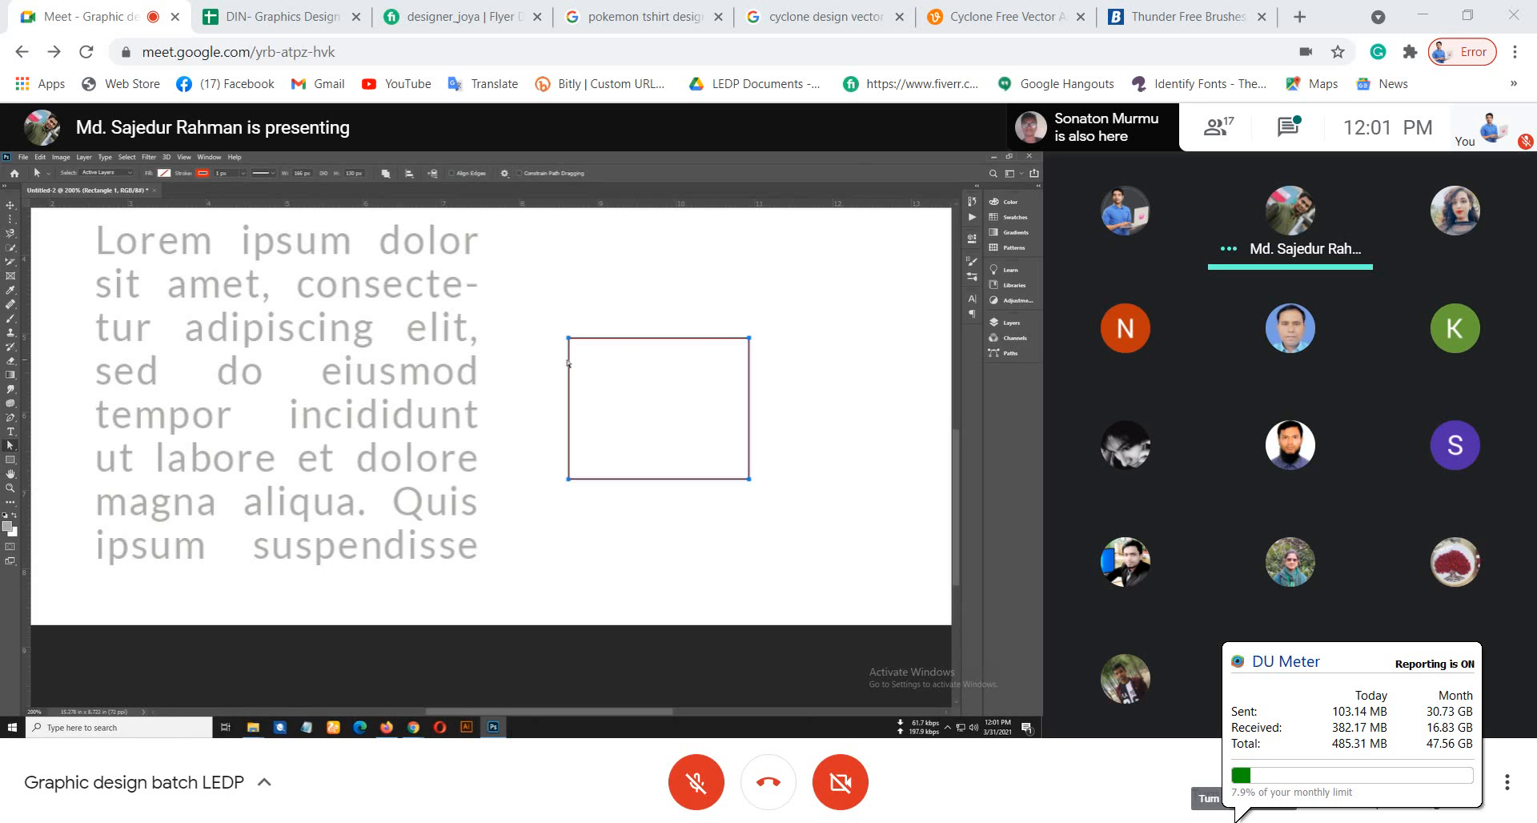
left_click(697, 360)
left_click_drag(746, 313, 762, 374)
left_click(791, 370)
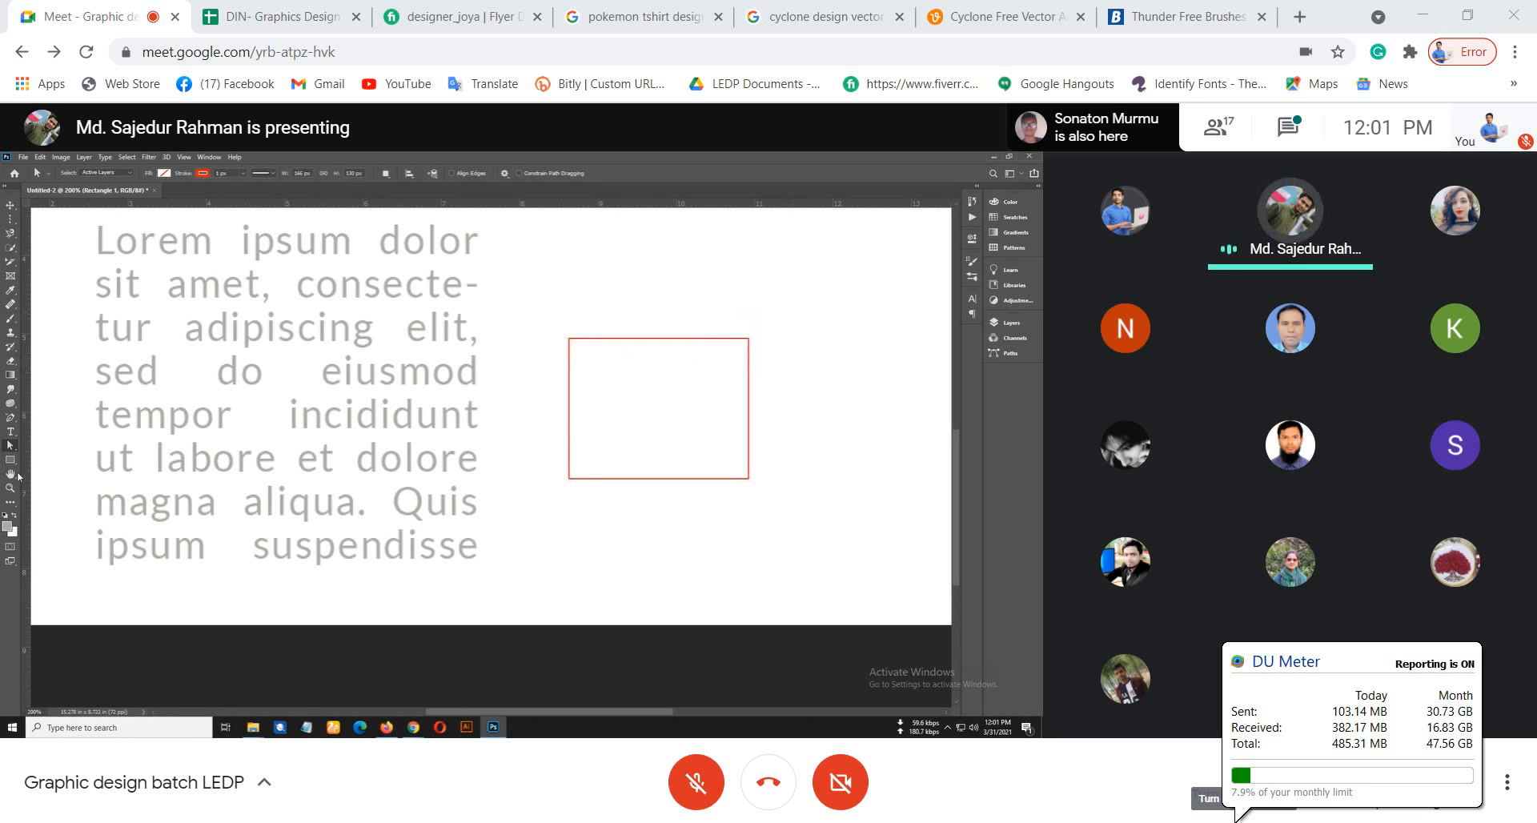
left_click(11, 461)
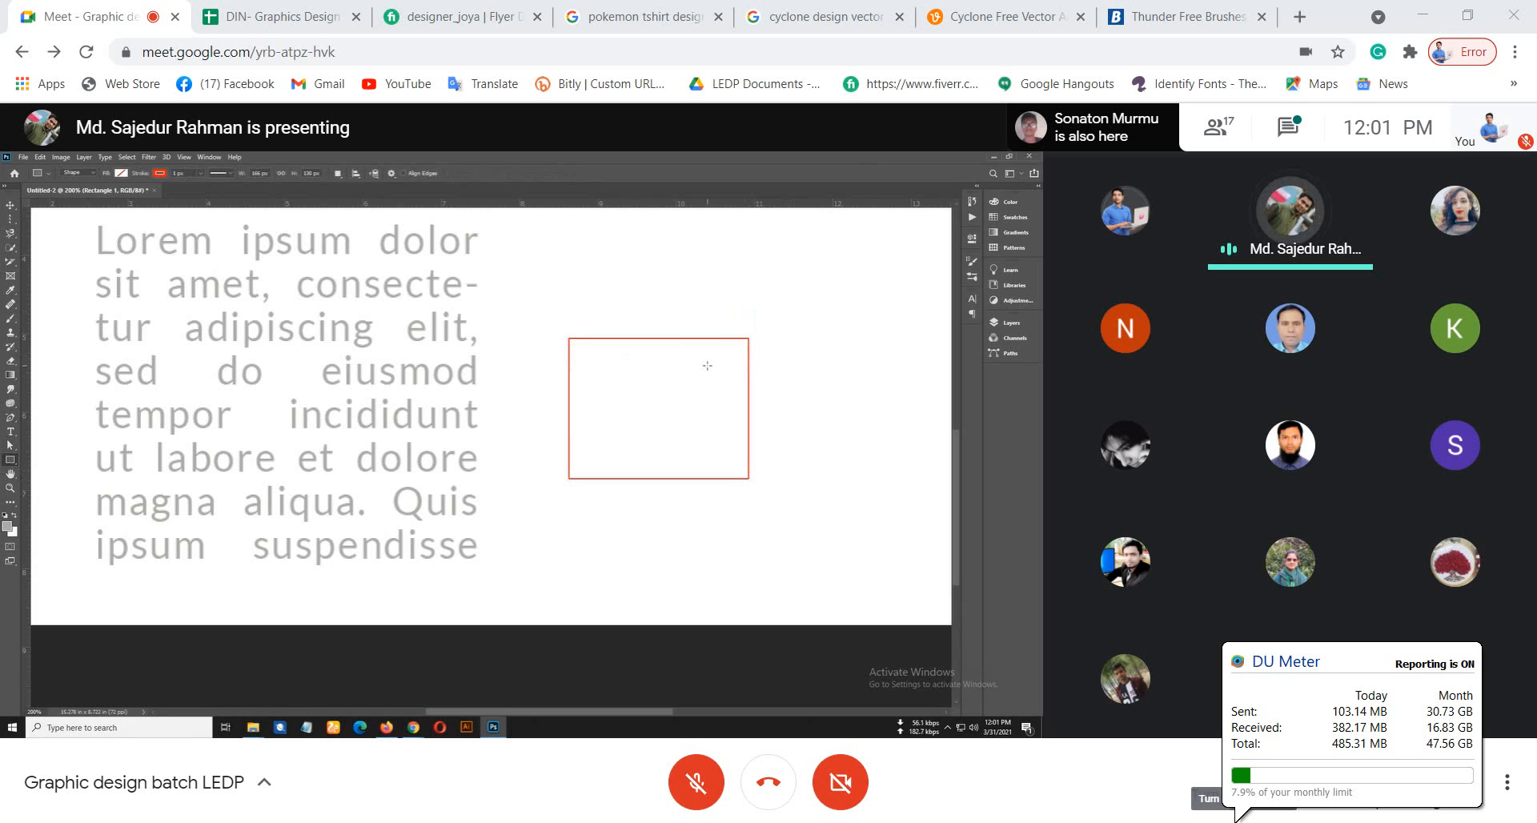
left_click(11, 445)
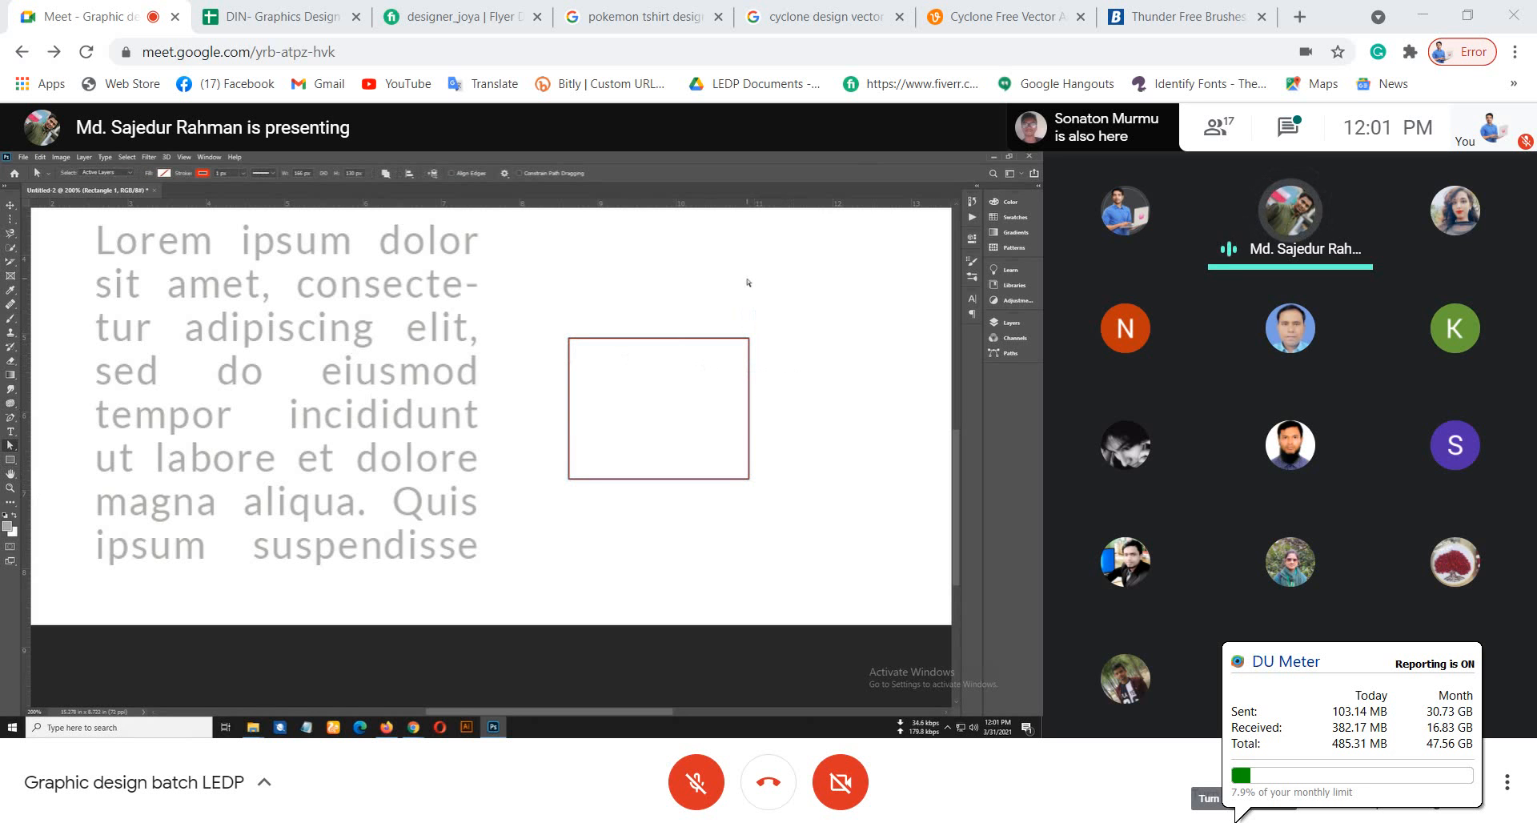
left_click(749, 339)
left_click_drag(749, 339, 680, 394)
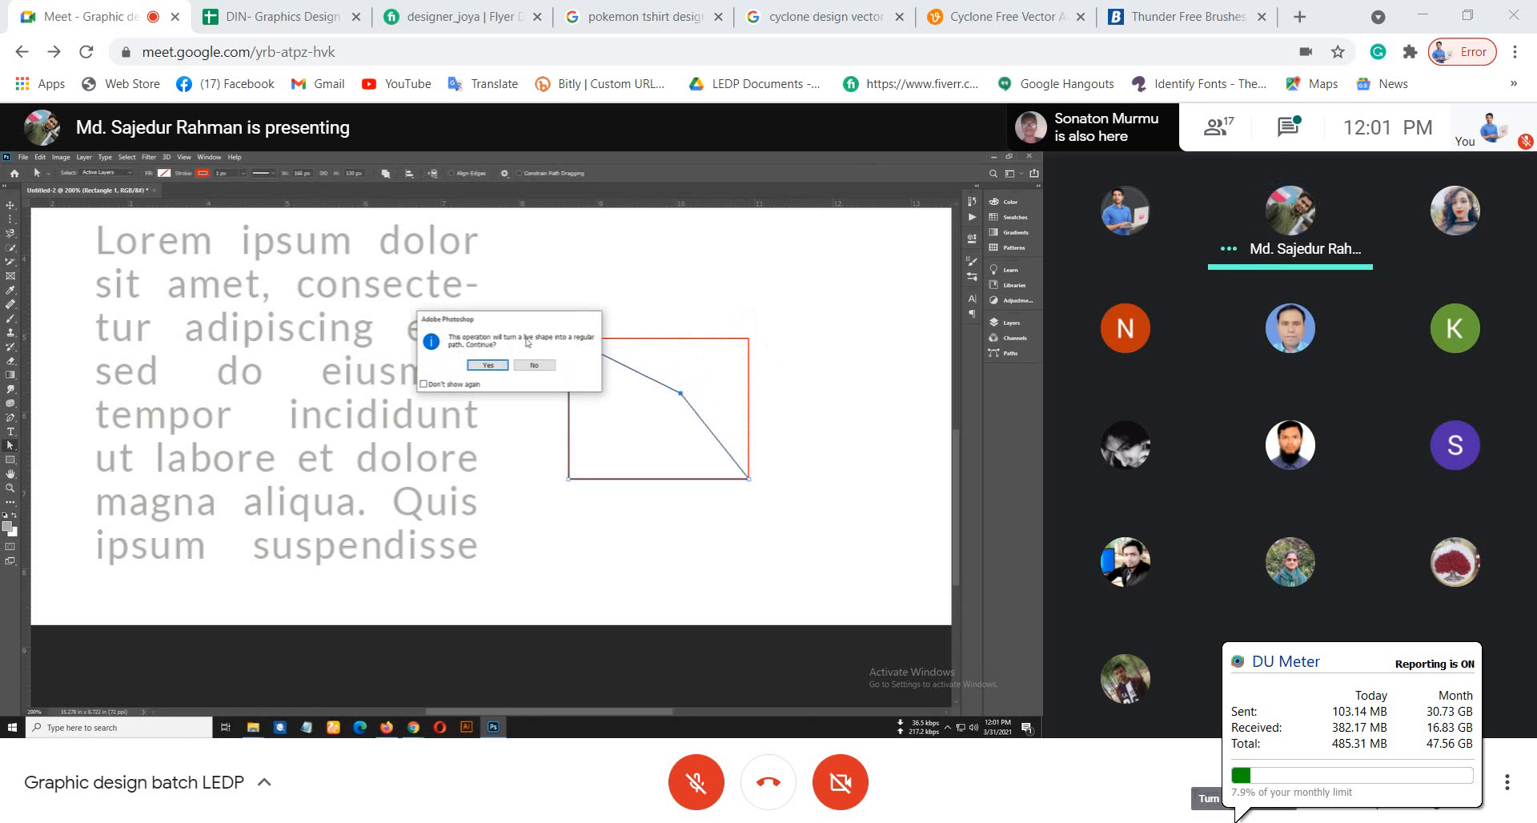
left_click(490, 367)
left_click(766, 383)
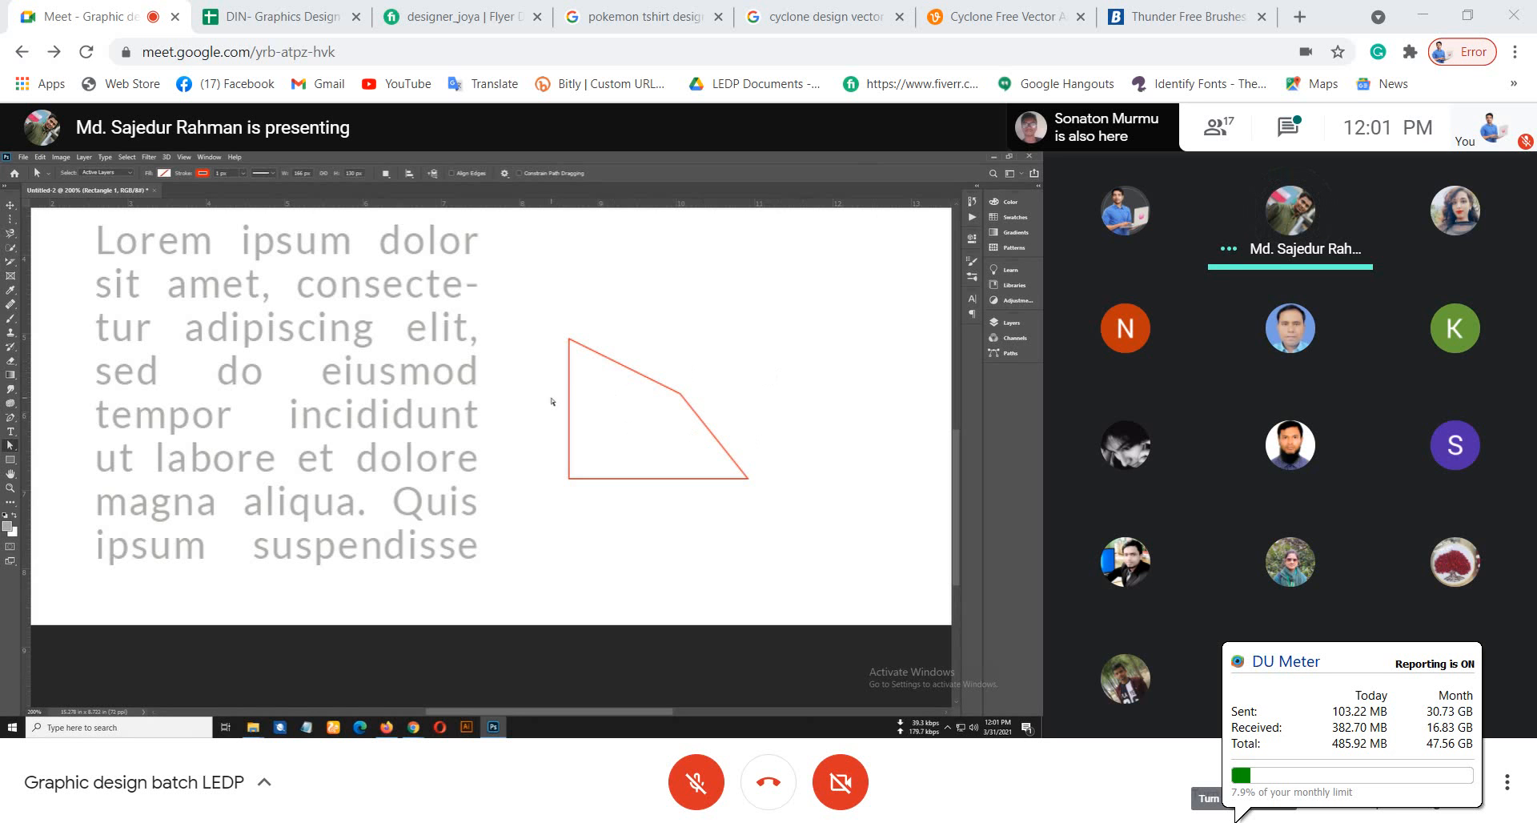
Step: Show the available shape tool variants and try panning the canvas with the Hand tool
left_click(12, 463)
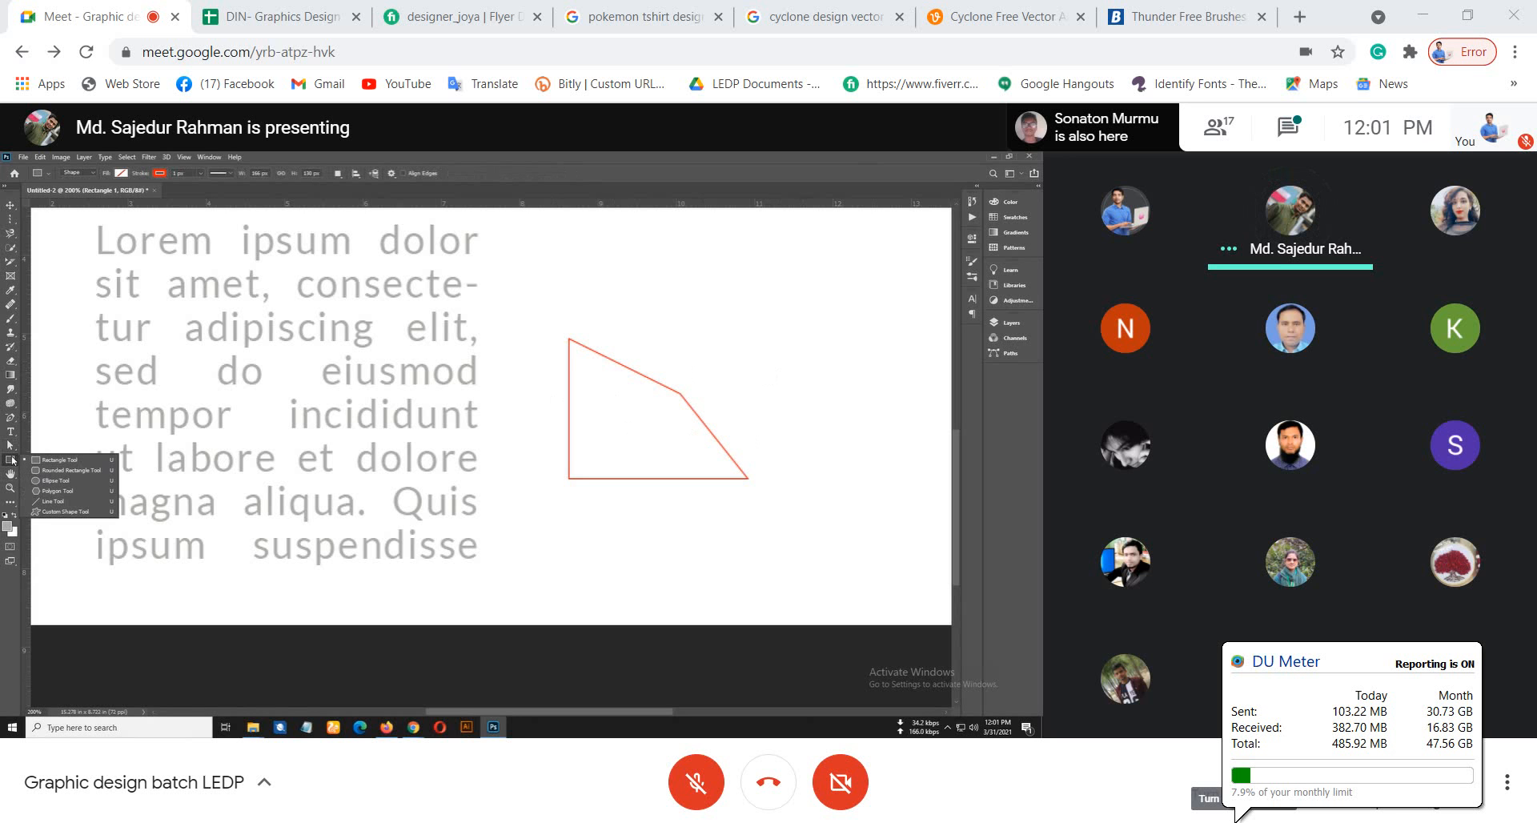
left_click(12, 462)
left_click(10, 474)
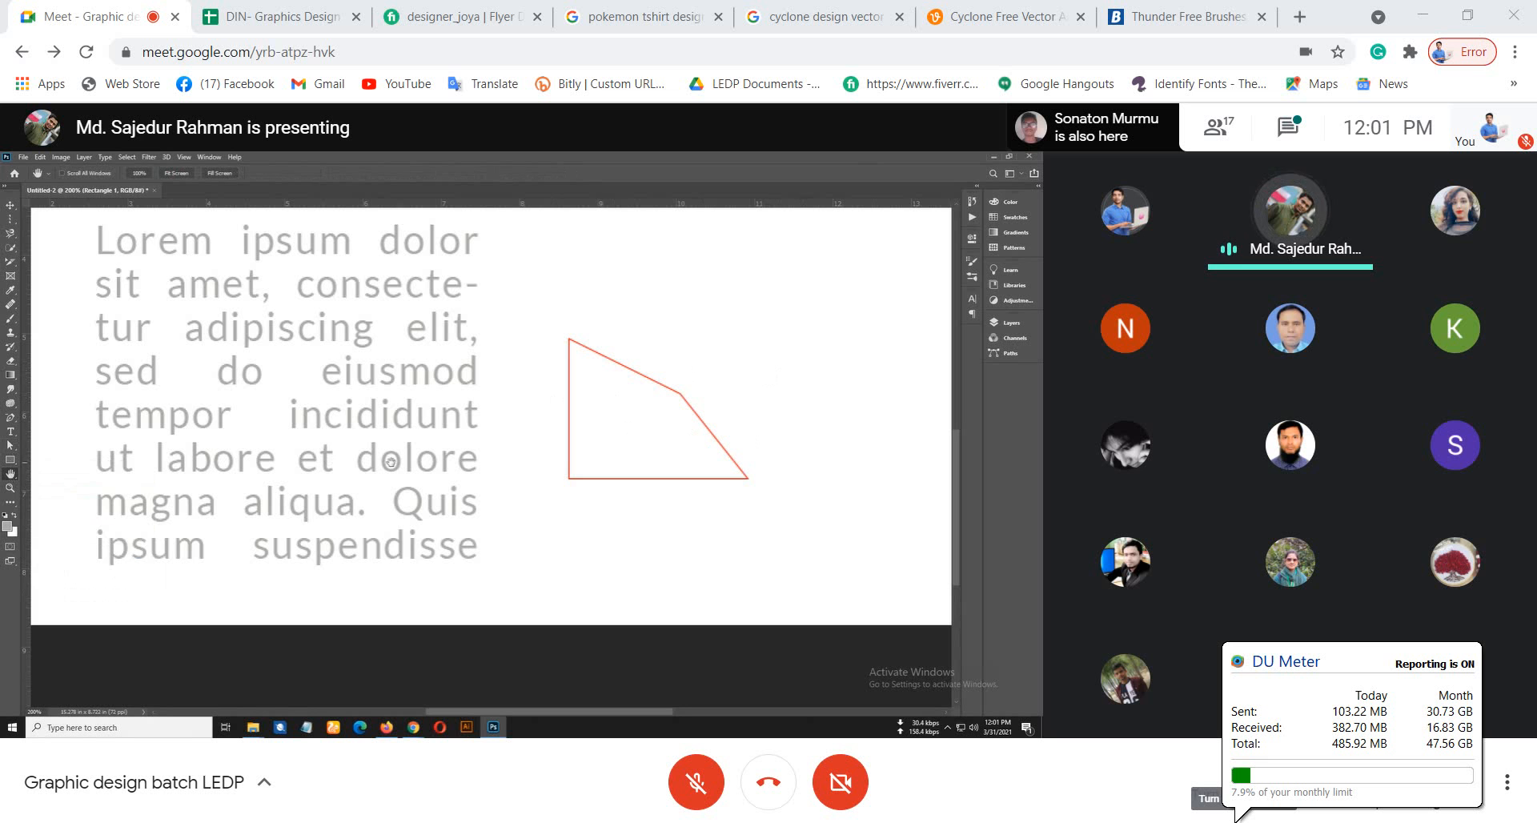
left_click_drag(436, 417, 353, 367)
left_click_drag(501, 396, 505, 433)
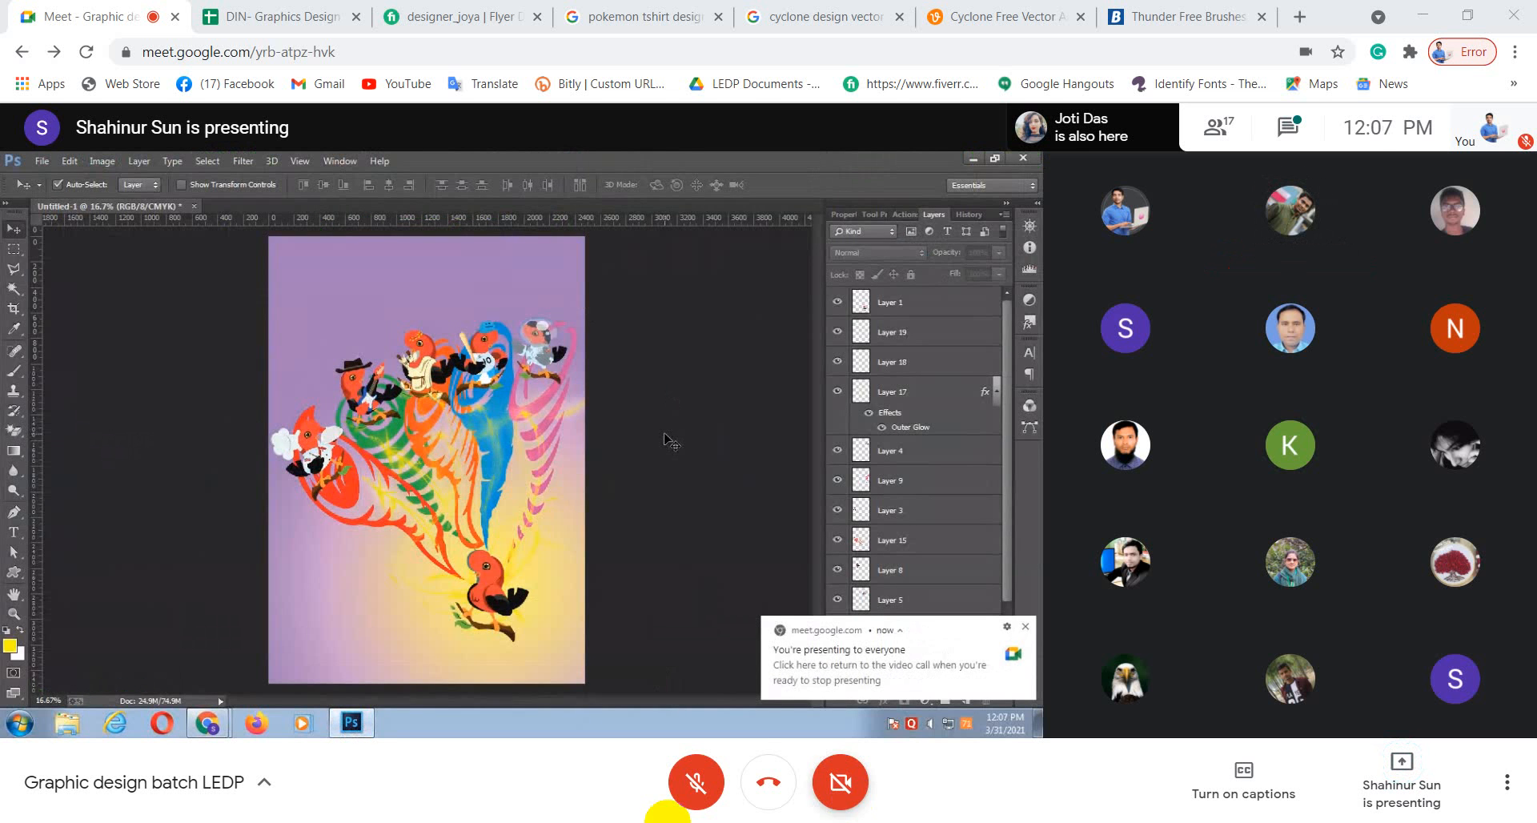
Step: Unmute the microphone in the Meet call while a participant presents the bird poster
left_click(697, 782)
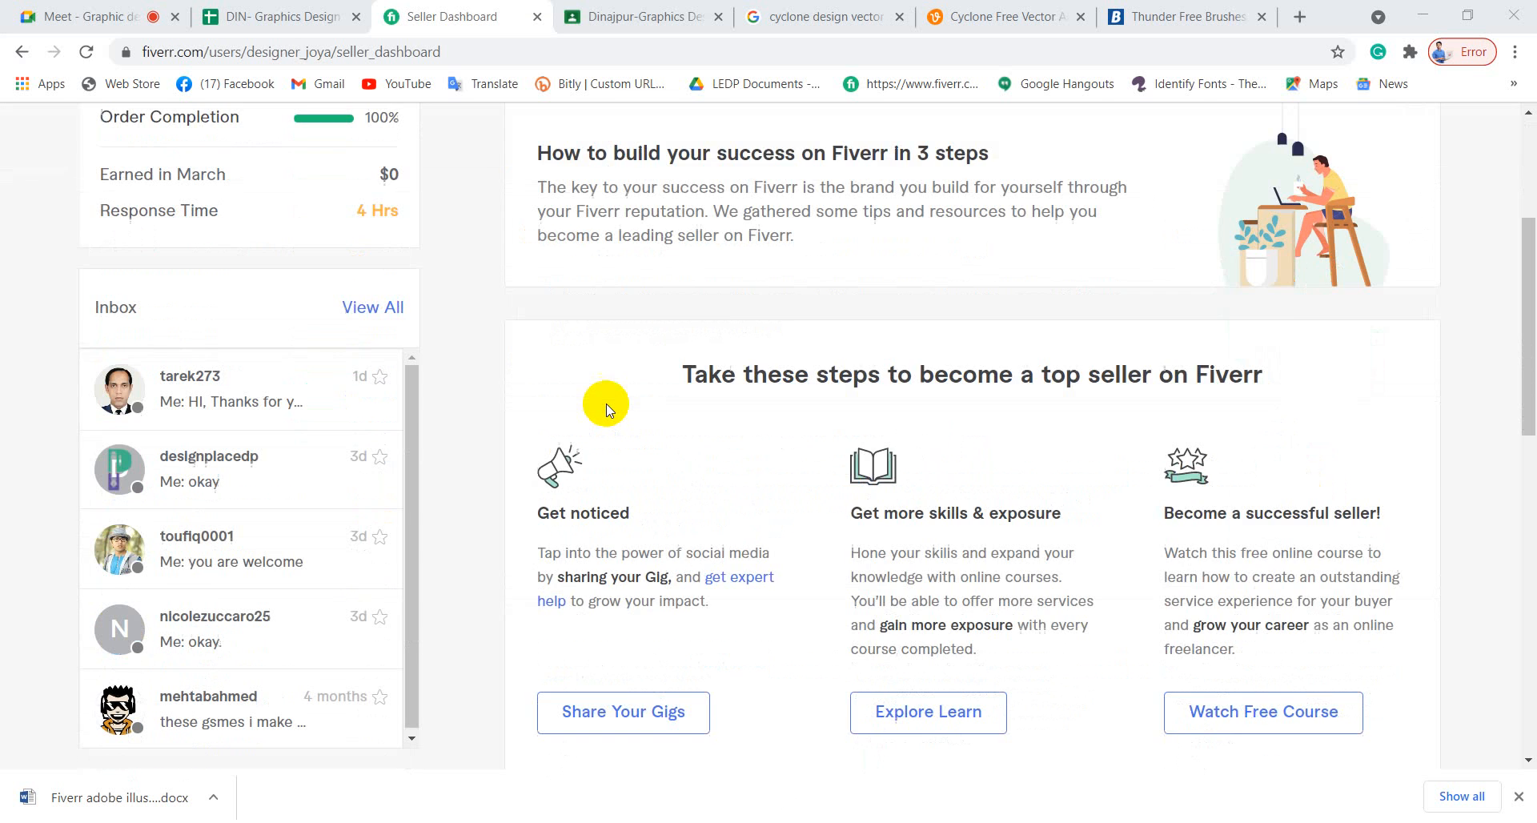
Step: Review the top-seller tips on the Fiverr seller dashboard, highlighting the heading "Become a successful seller!"
scroll(607, 403, "down", 2)
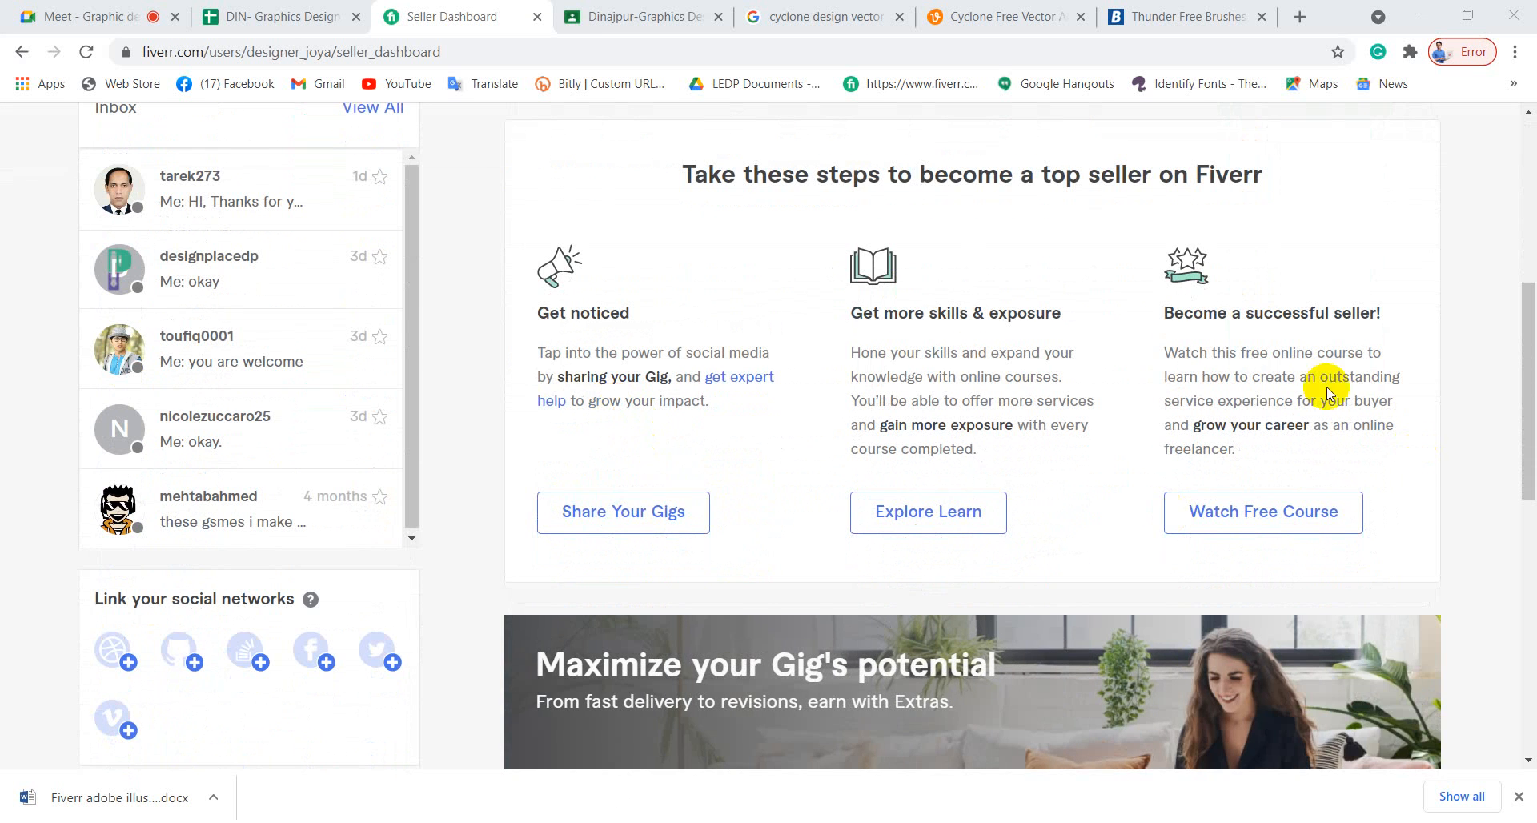
left_click_drag(1164, 314, 1385, 318)
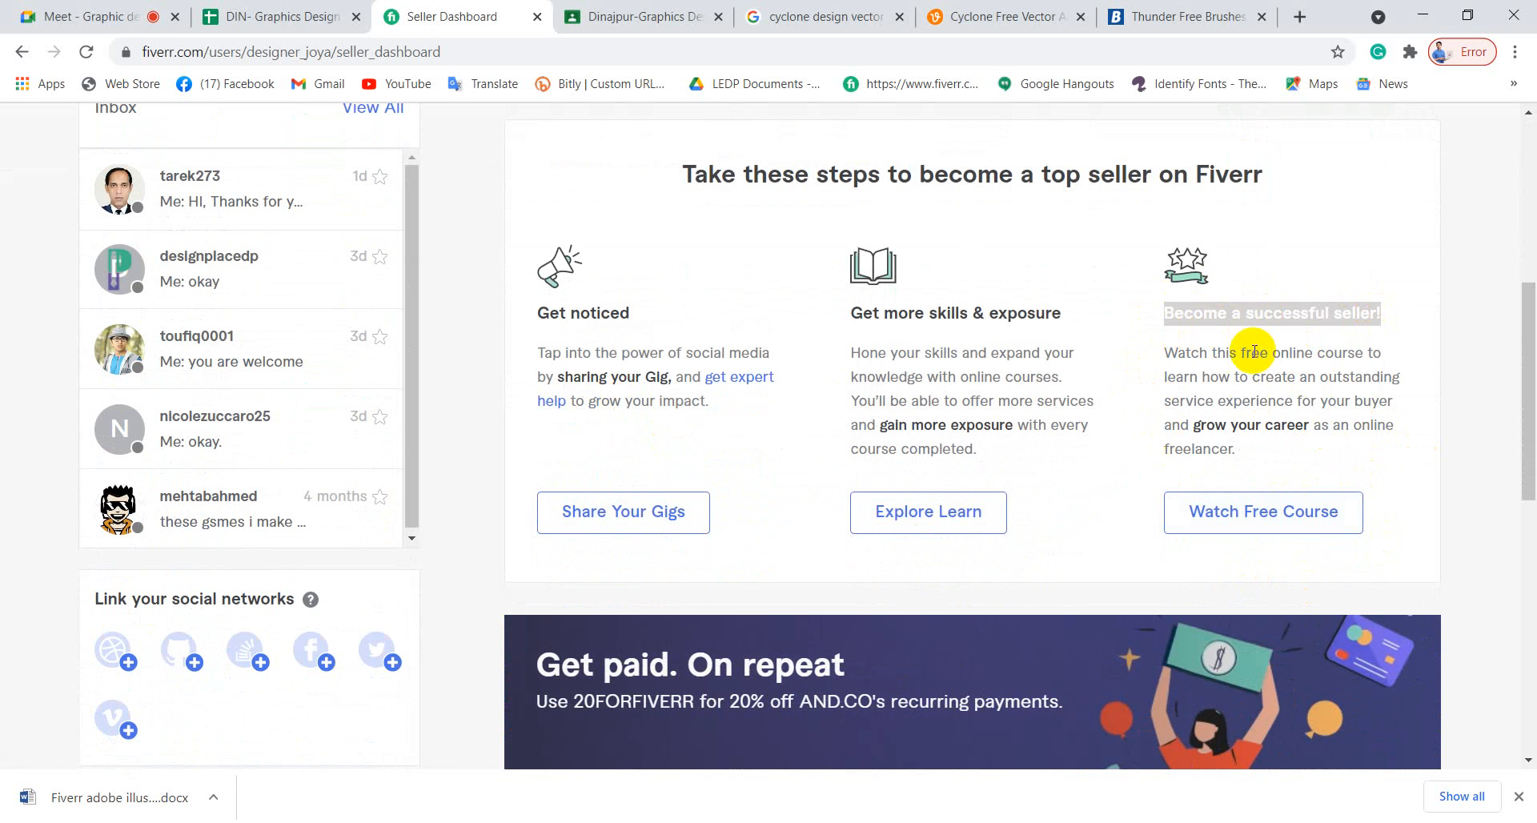
scroll(613, 335, "up", 6)
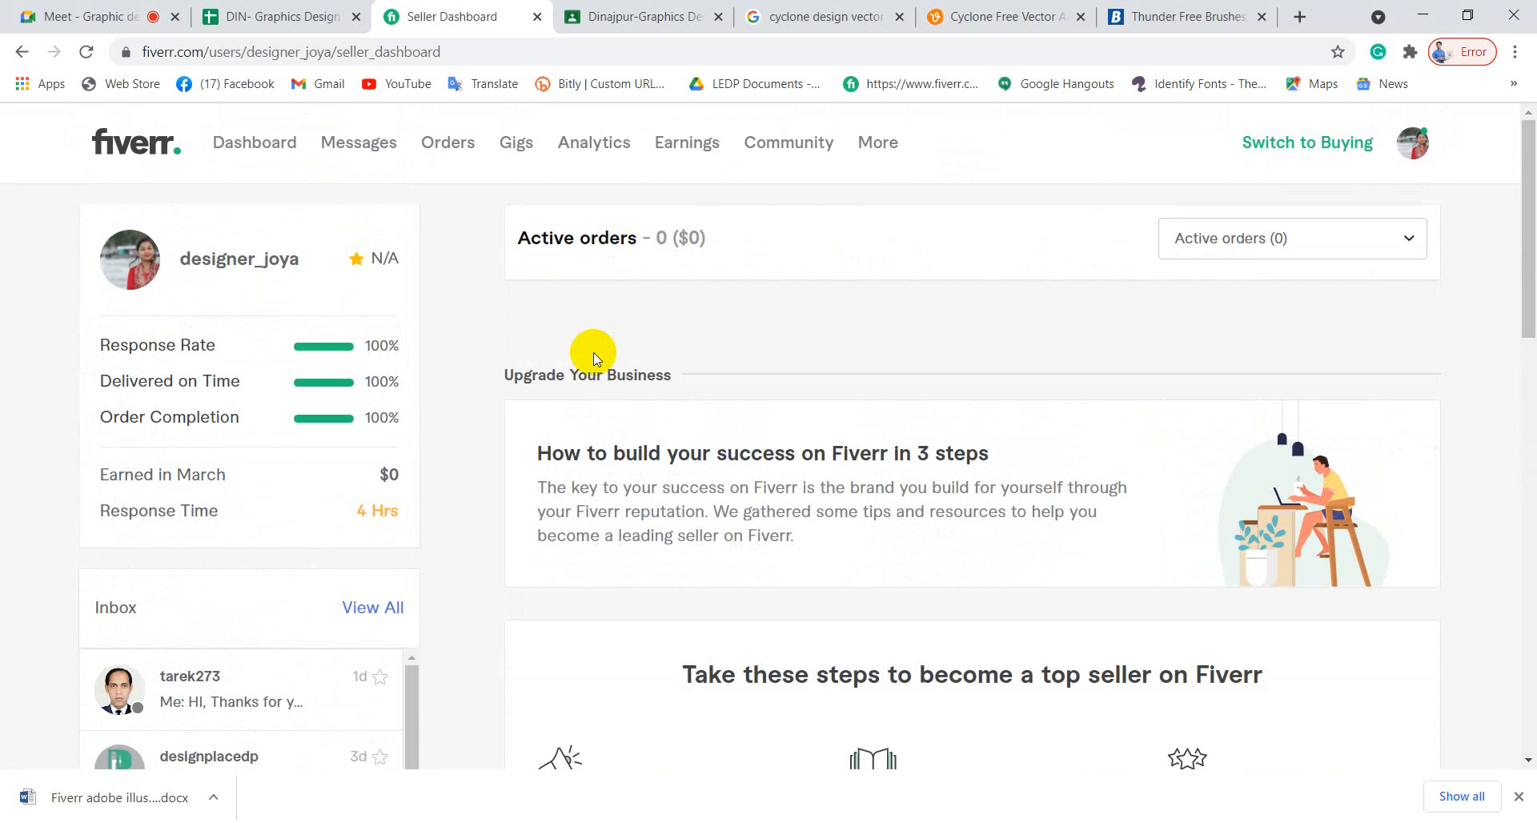
Step: Open the Fiverr seller profile and examine its description, languages, tests taken, linked accounts and skills
left_click(1410, 144)
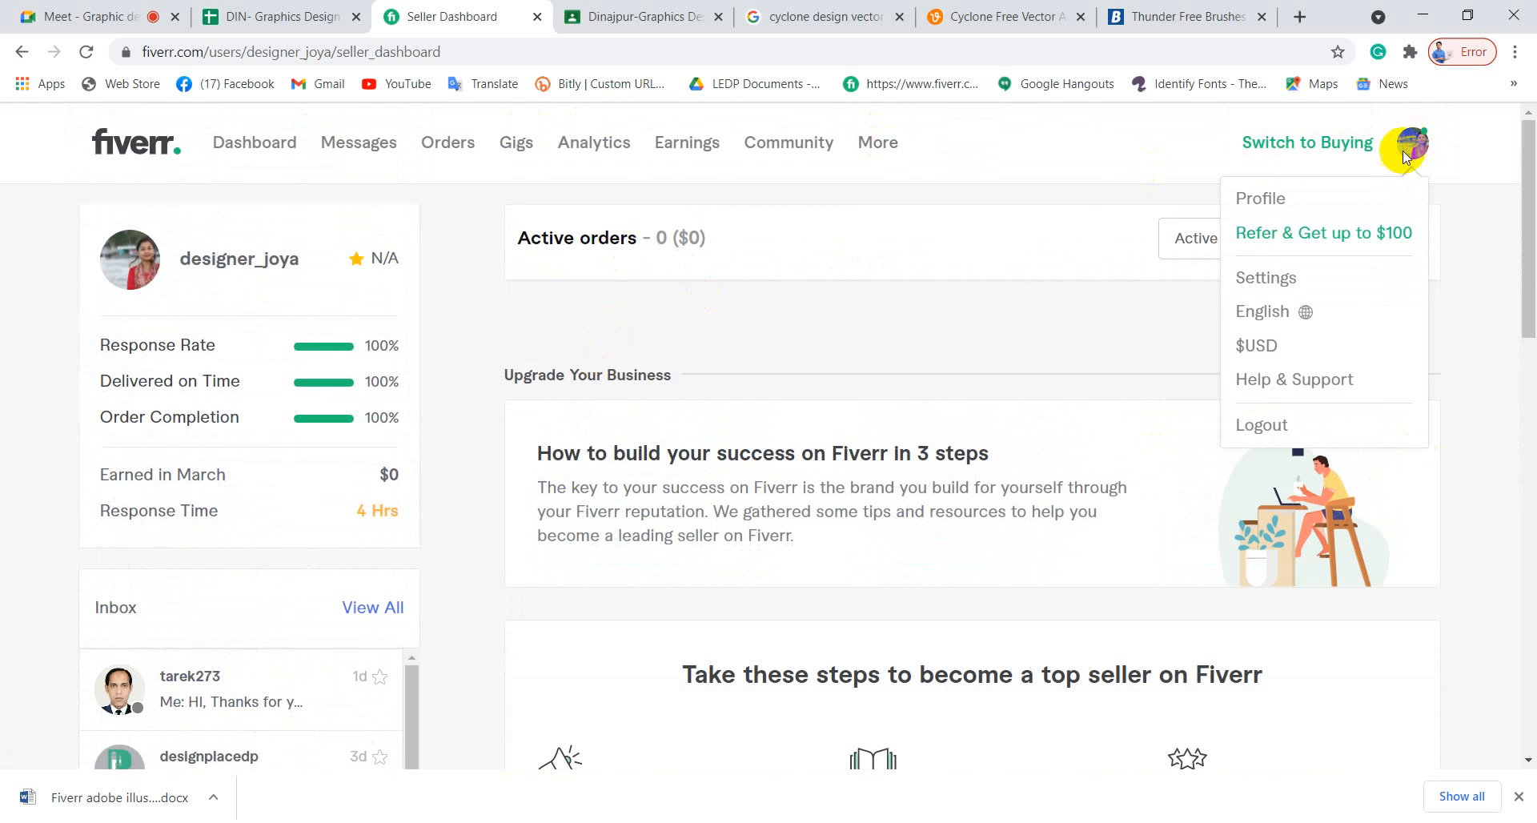
left_click(1263, 198)
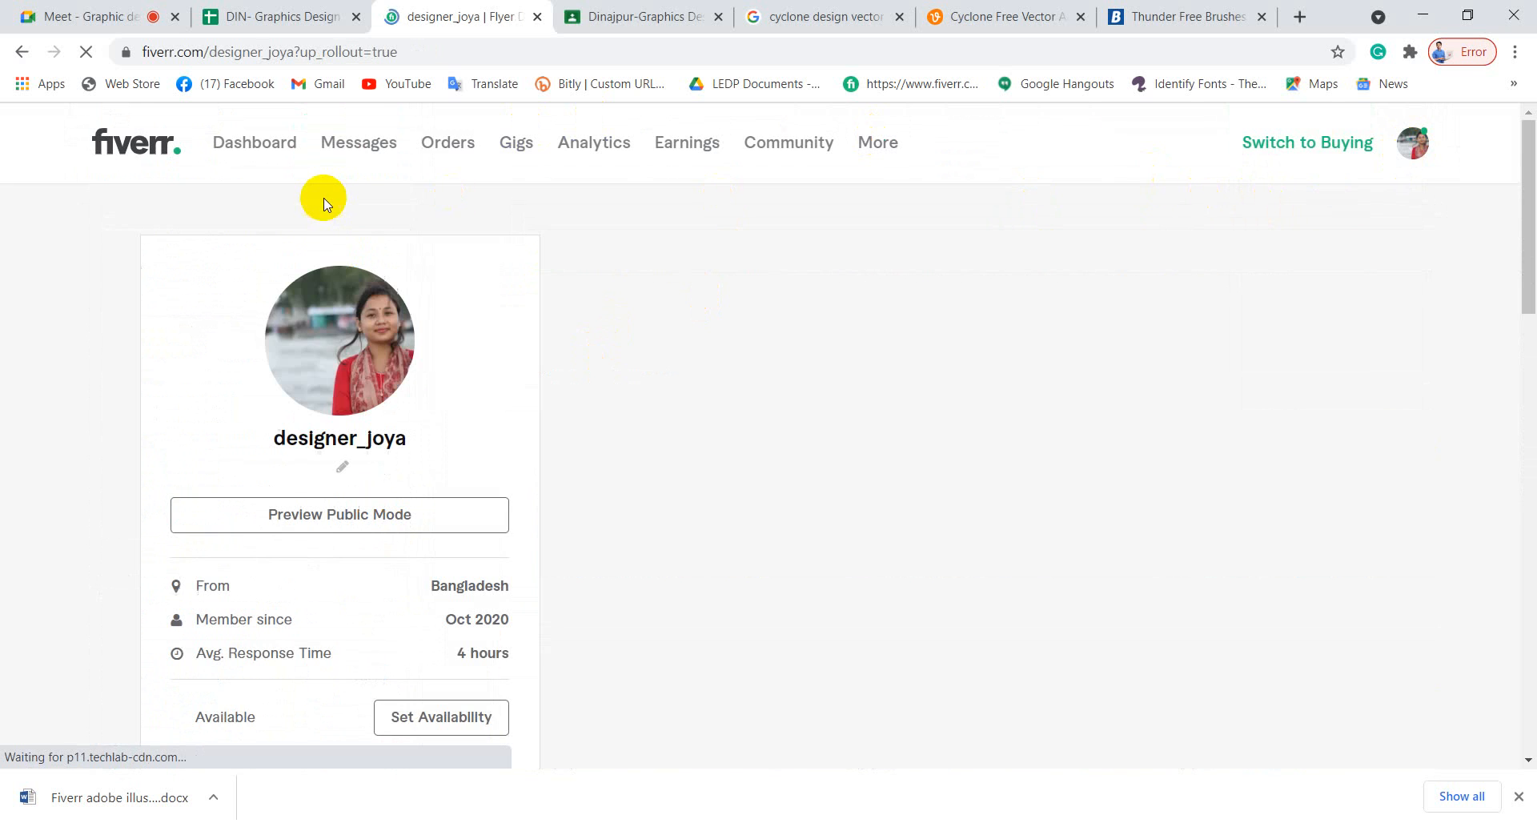
scroll(304, 448, "down", 5)
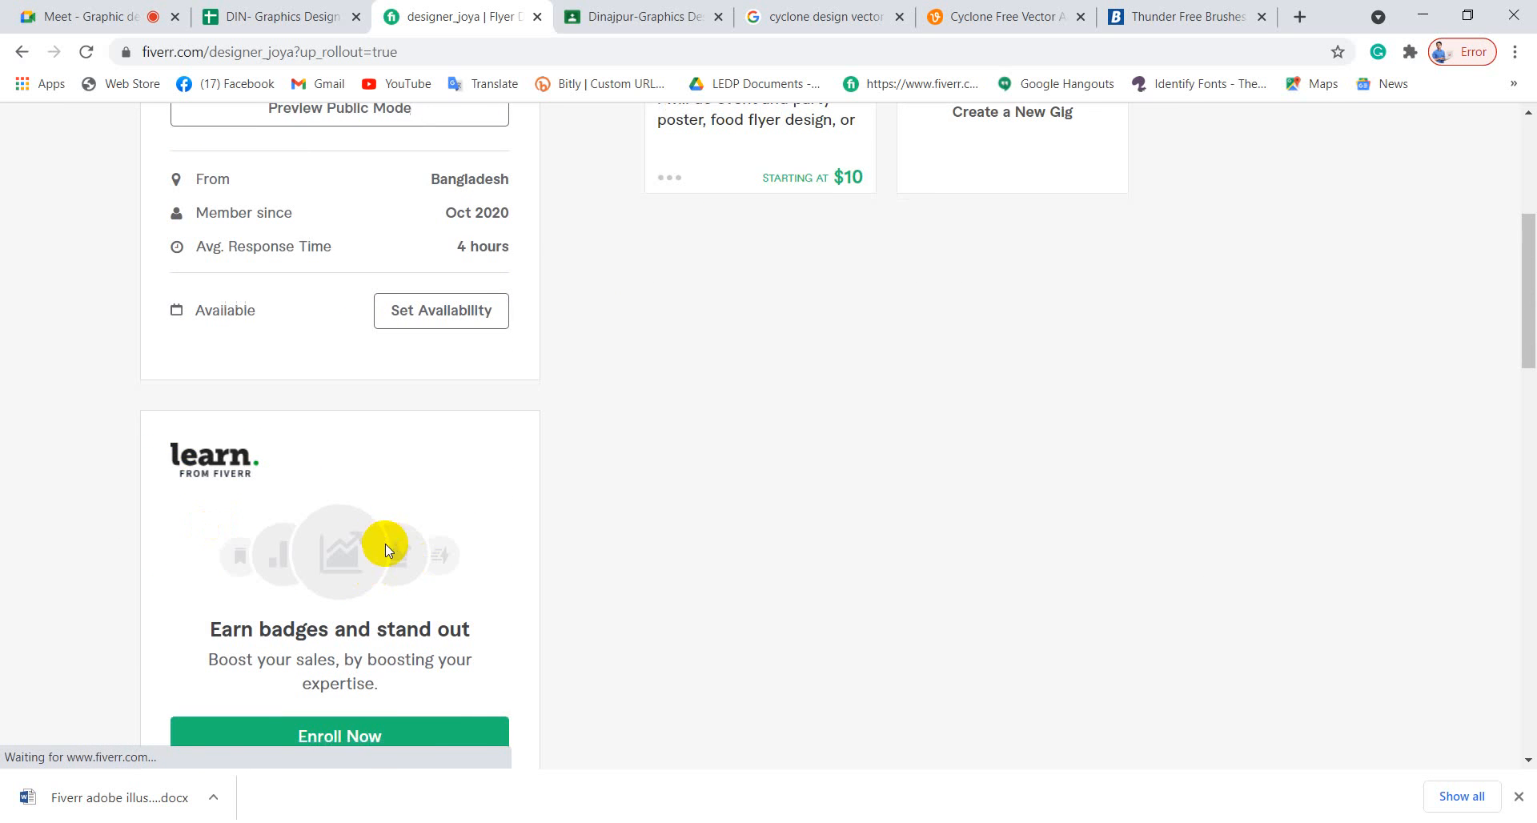
scroll(386, 544, "down", 3)
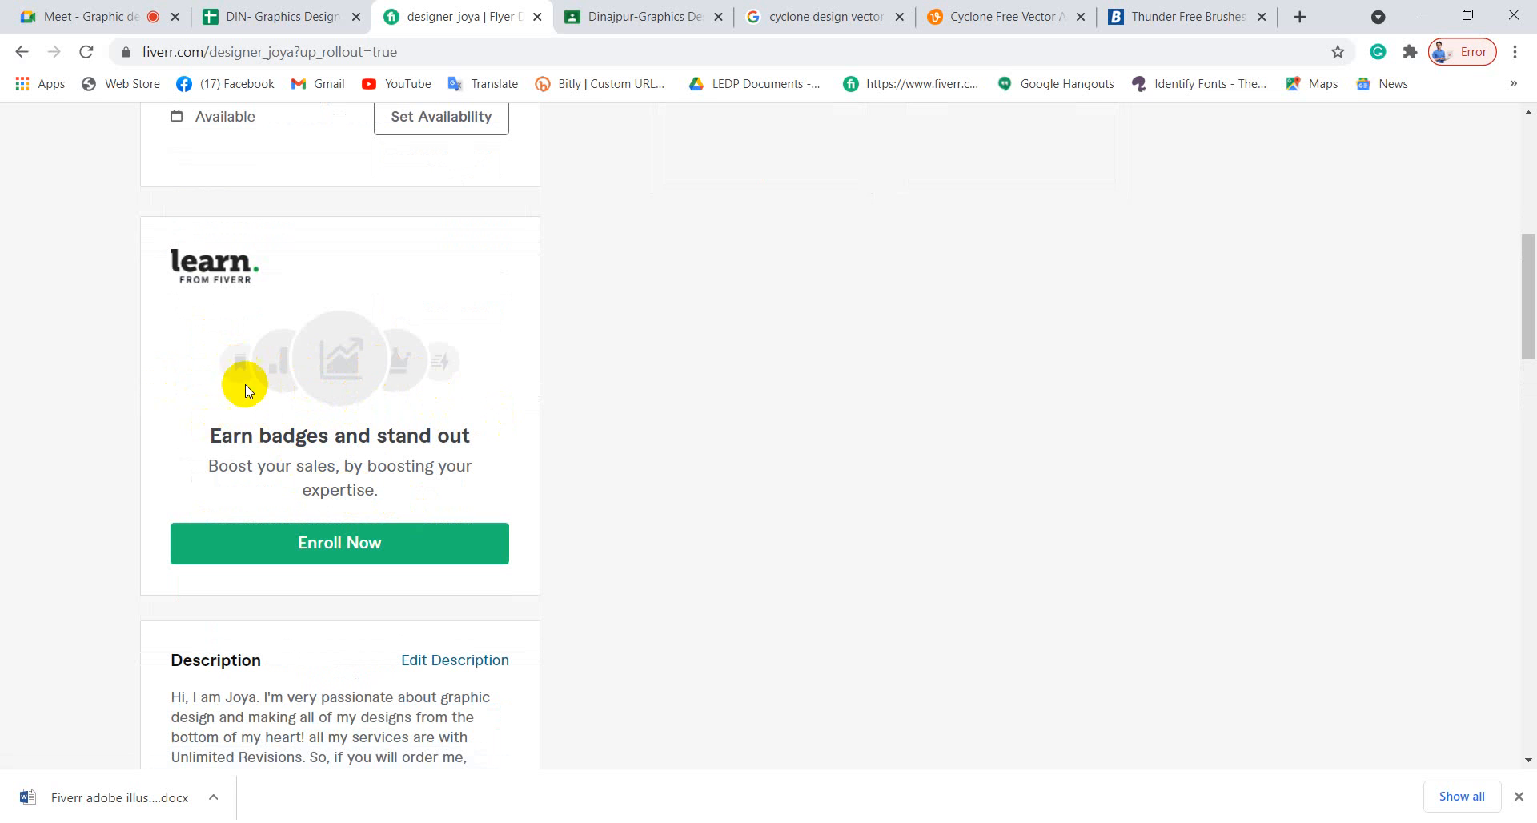
scroll(406, 391, "down", 5)
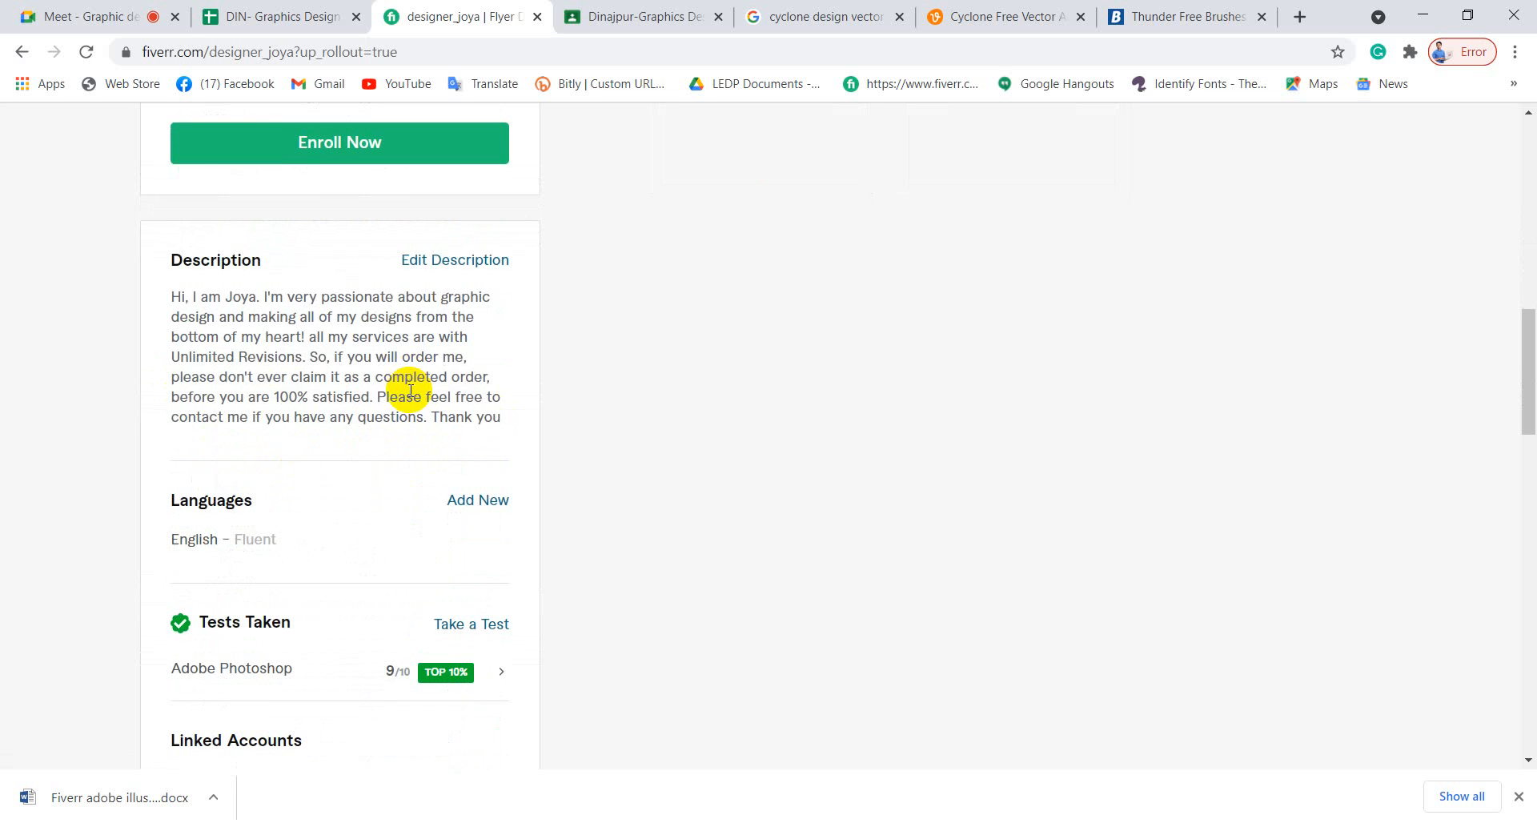
scroll(411, 391, "down", 5)
scroll(410, 392, "down", 5)
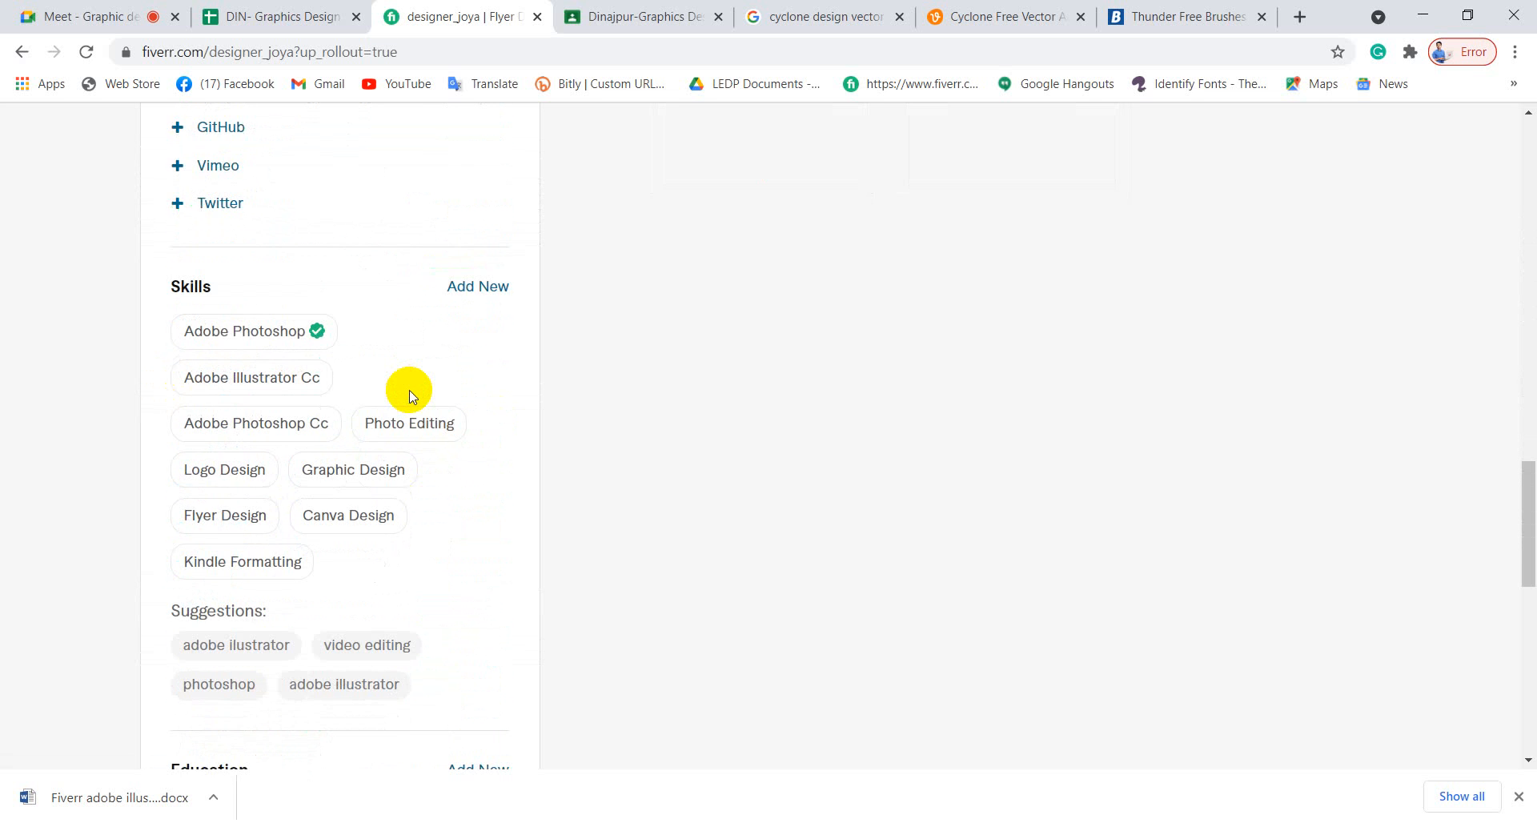
scroll(410, 392, "up", 12)
scroll(405, 388, "down", 10)
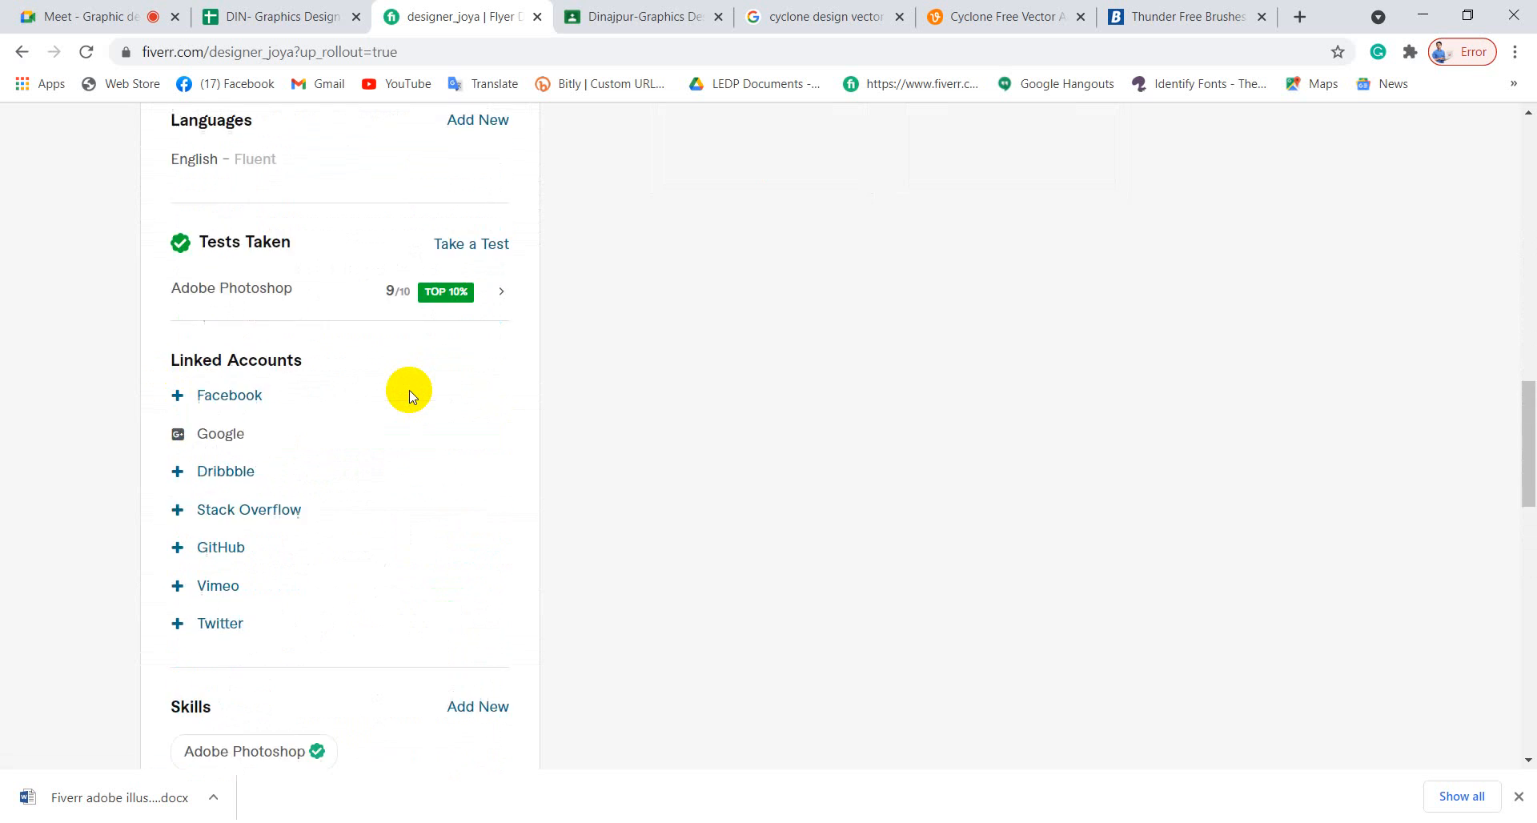
Step: Examine the rest of the Fiverr seller profile, including the skills, education and certification sections, active gigs and footer links
scroll(405, 390, "down", 4)
mouse_move(272, 277)
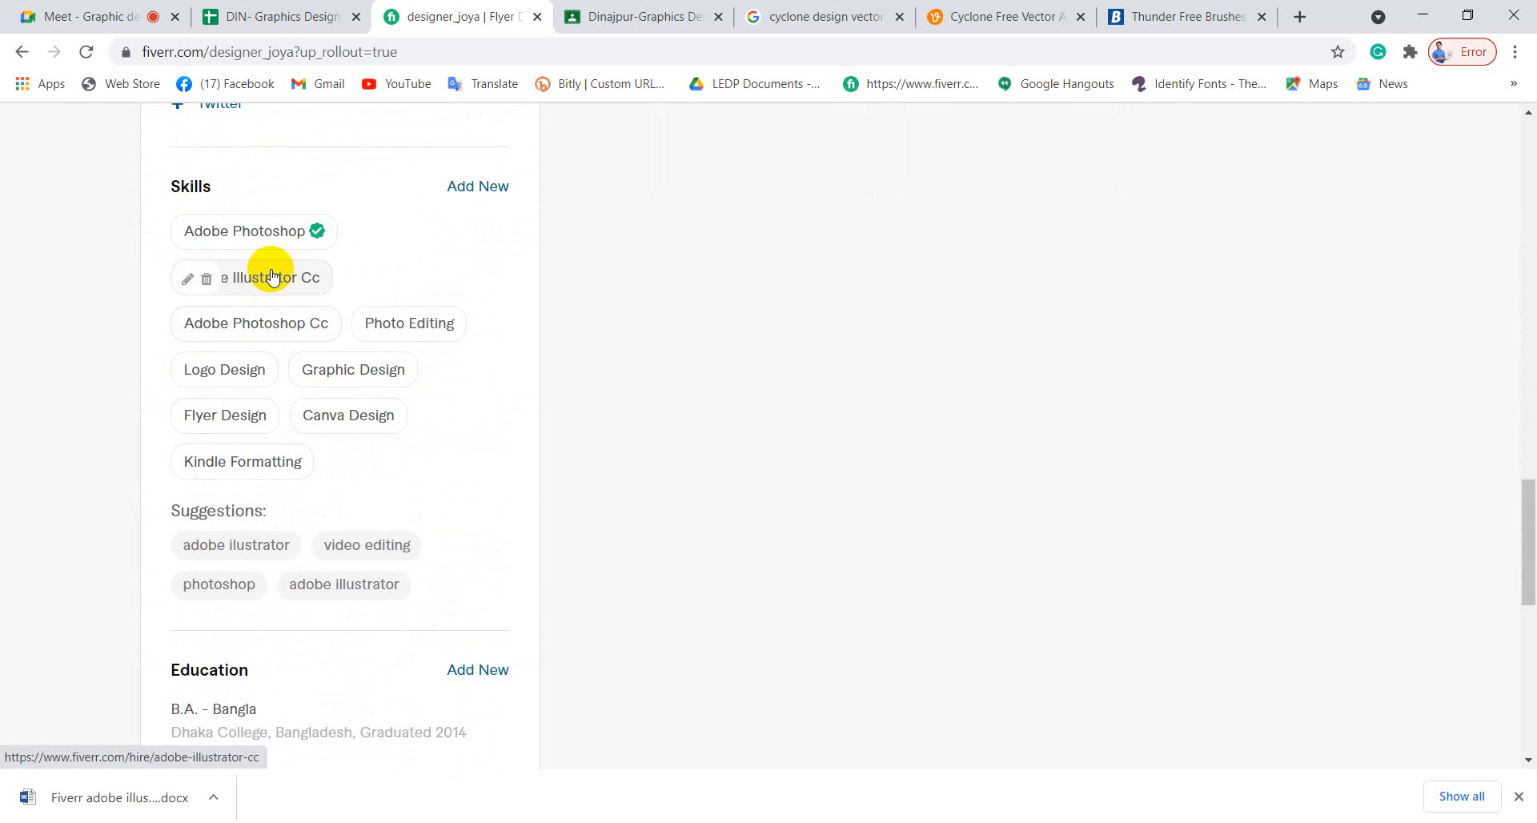
scroll(615, 418, "down", 6)
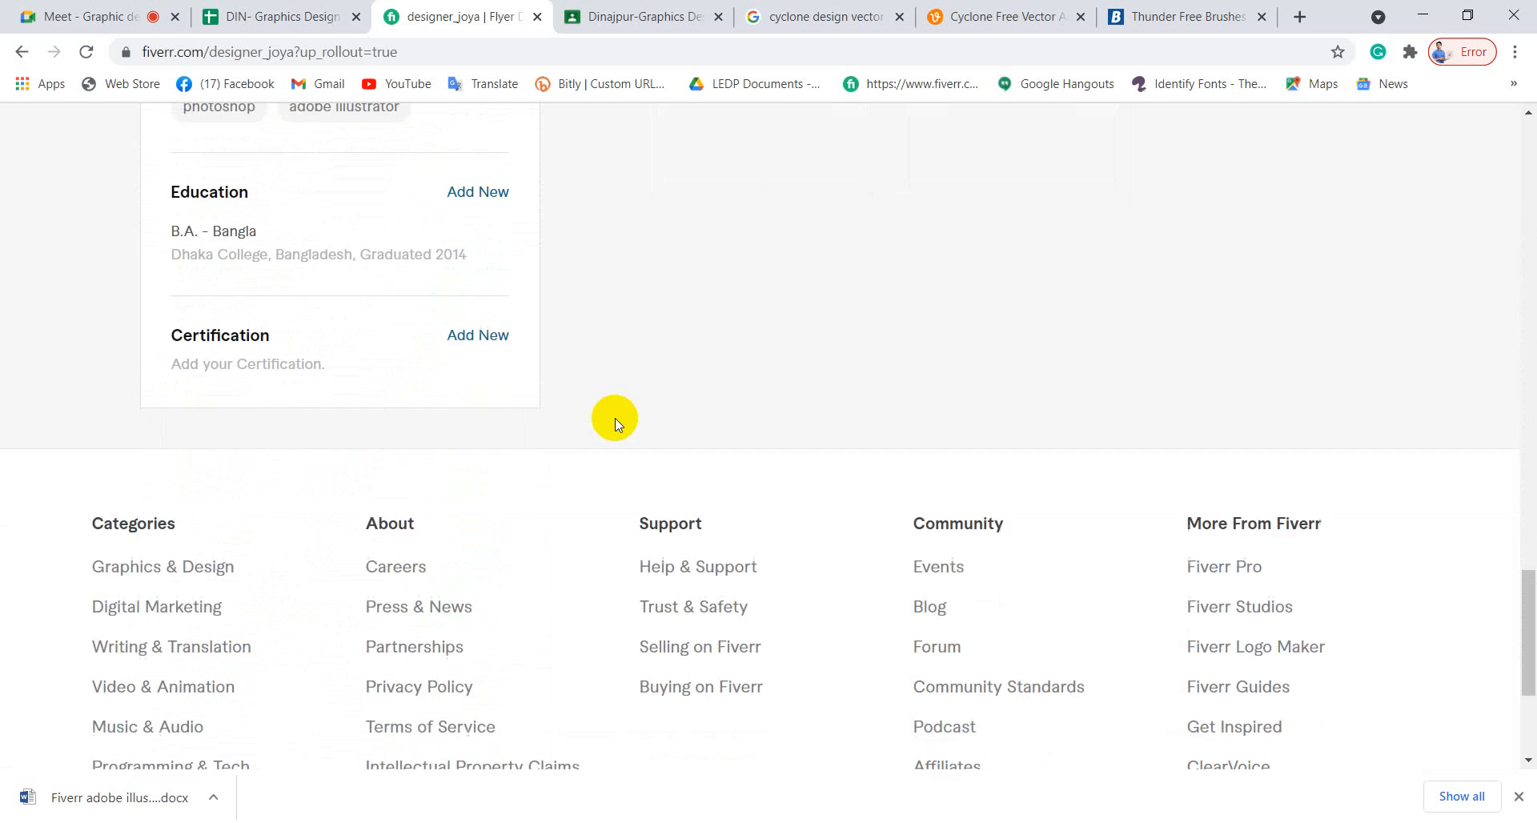
scroll(614, 417, "up", 15)
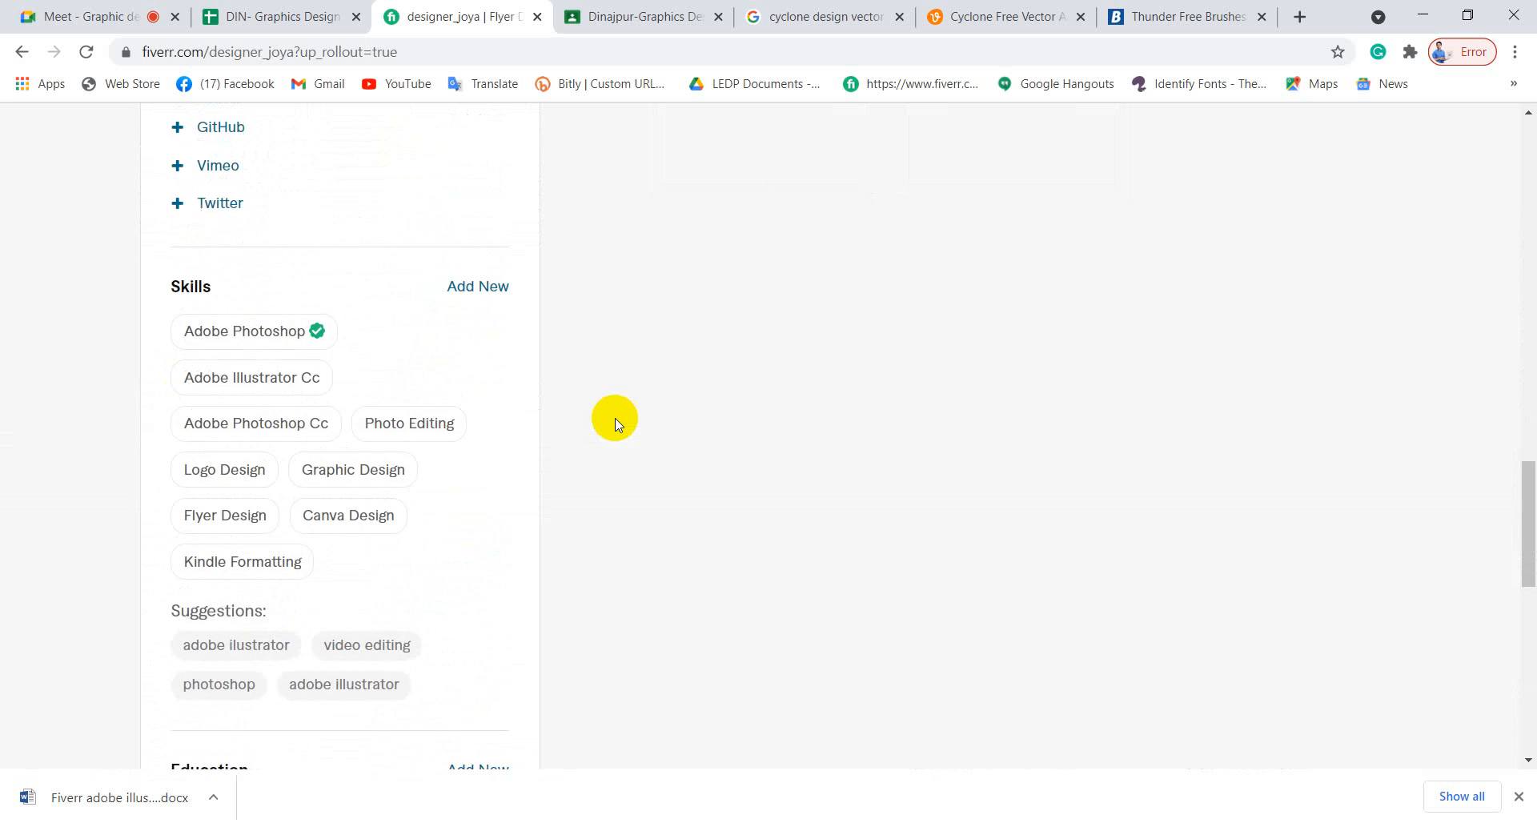
scroll(615, 418, "up", 9)
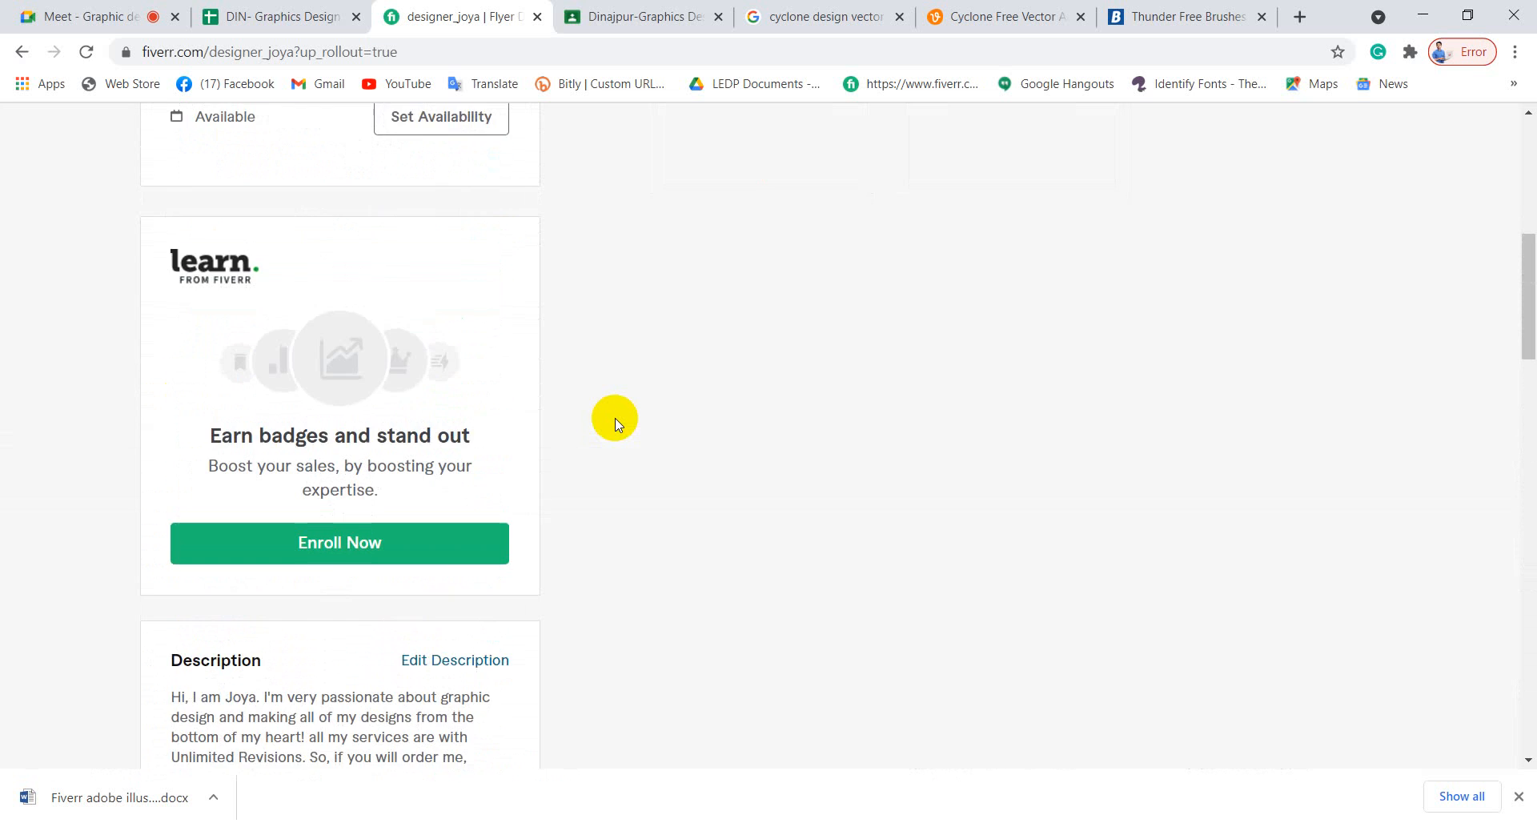
scroll(437, 432, "up", 4)
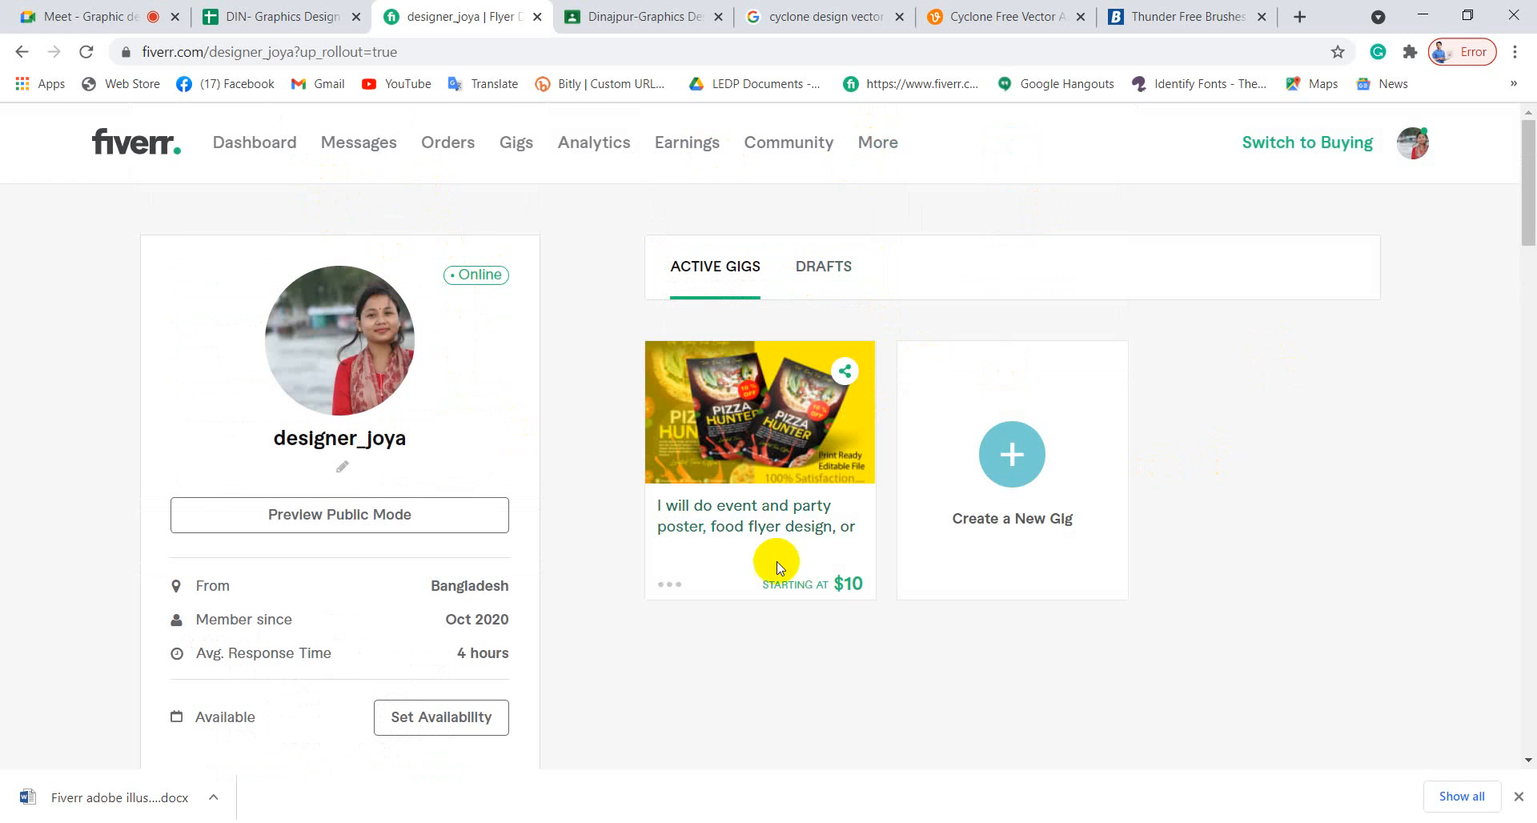
scroll(777, 564, "down", 8)
scroll(778, 567, "down", 15)
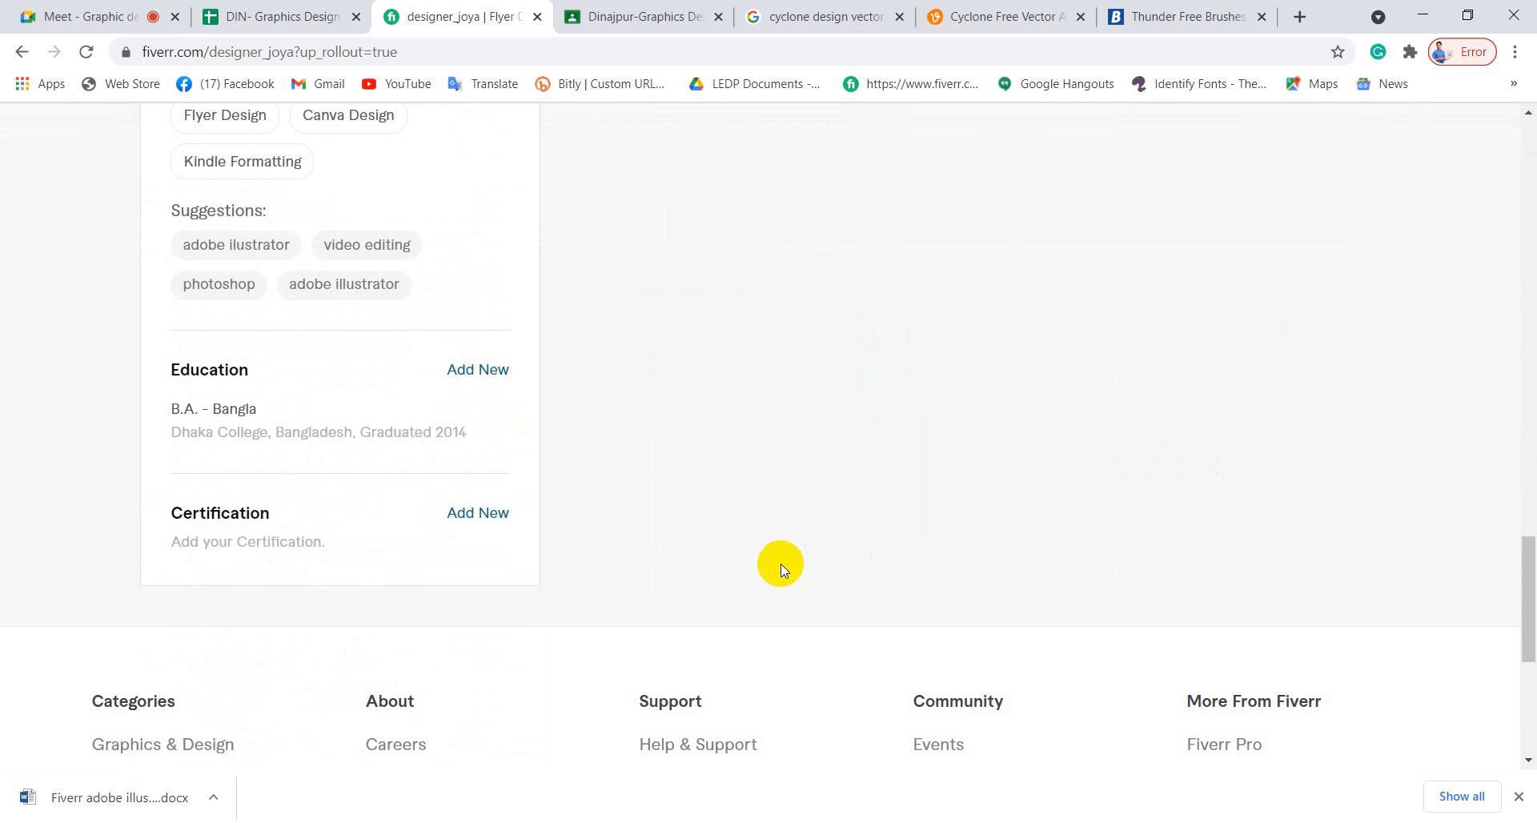
scroll(780, 565, "down", 5)
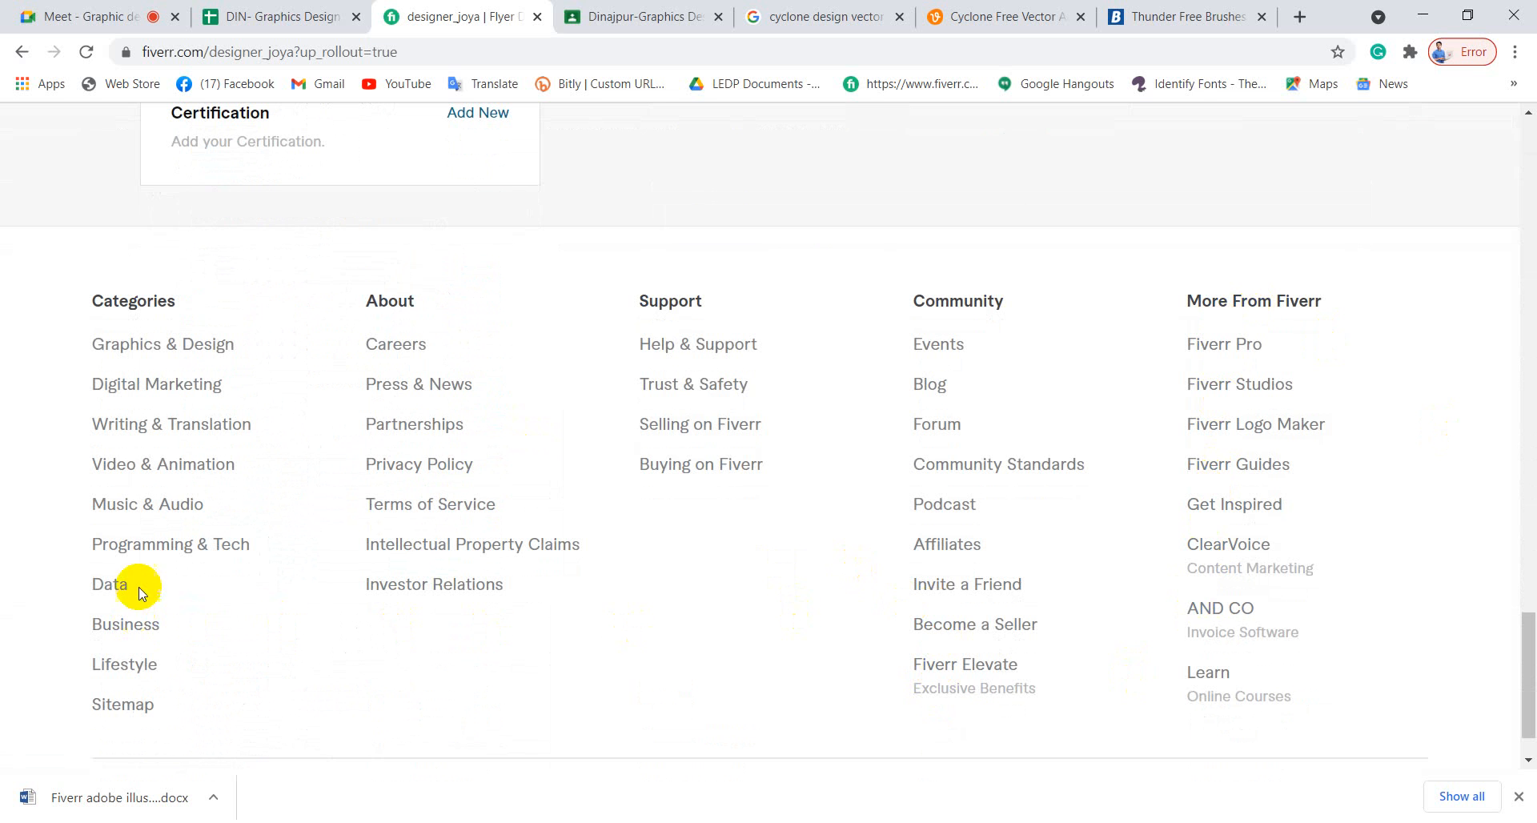
scroll(502, 474, "up", 20)
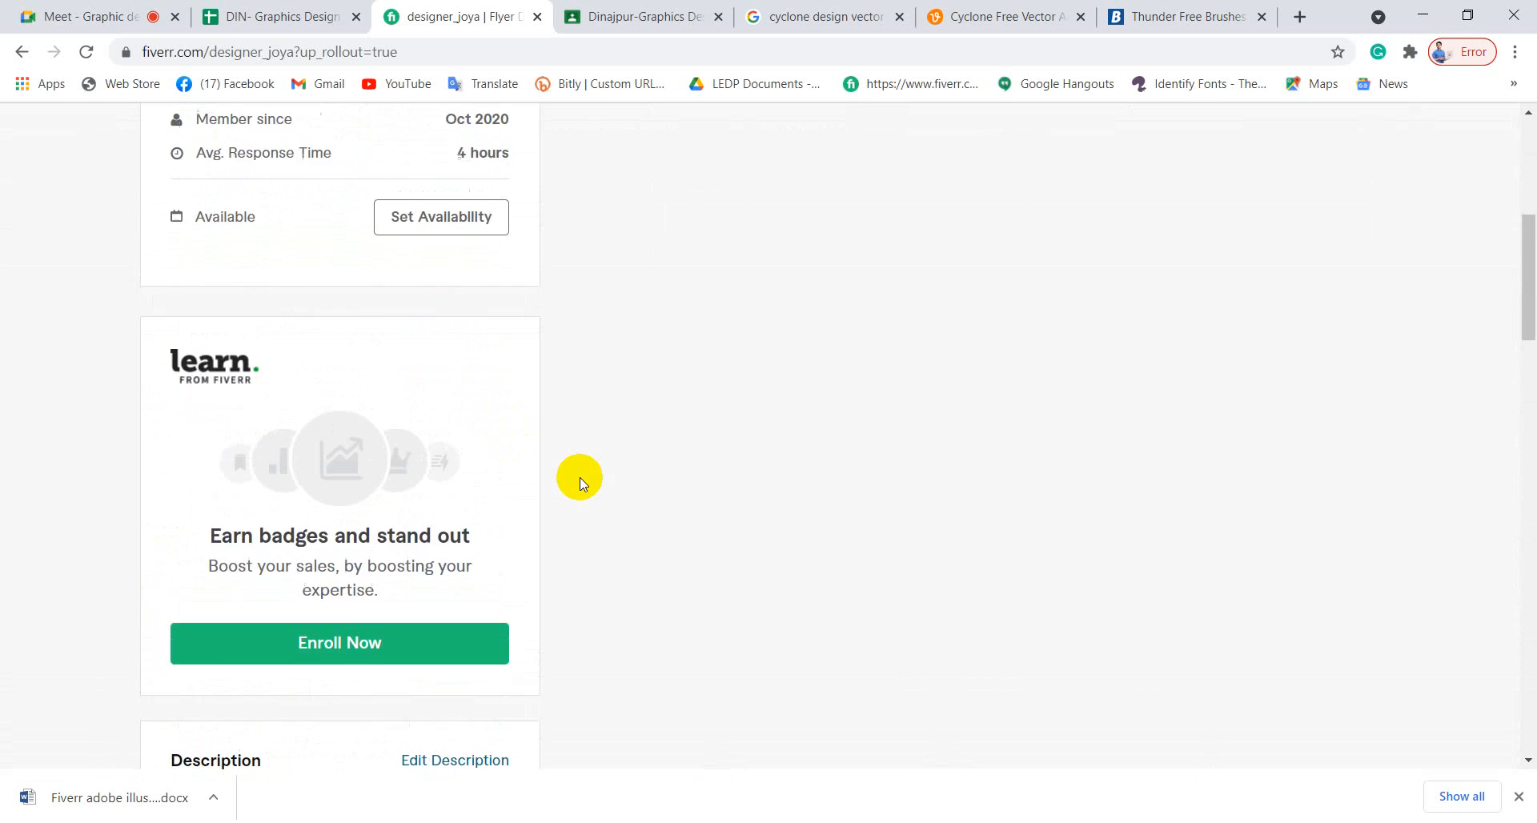
Step: Open the skill tests list from the profile's Tests Taken section and choose the Adobe Illustrator test under Graphics Designing
scroll(576, 477, "down", 8)
scroll(580, 478, "up", 3)
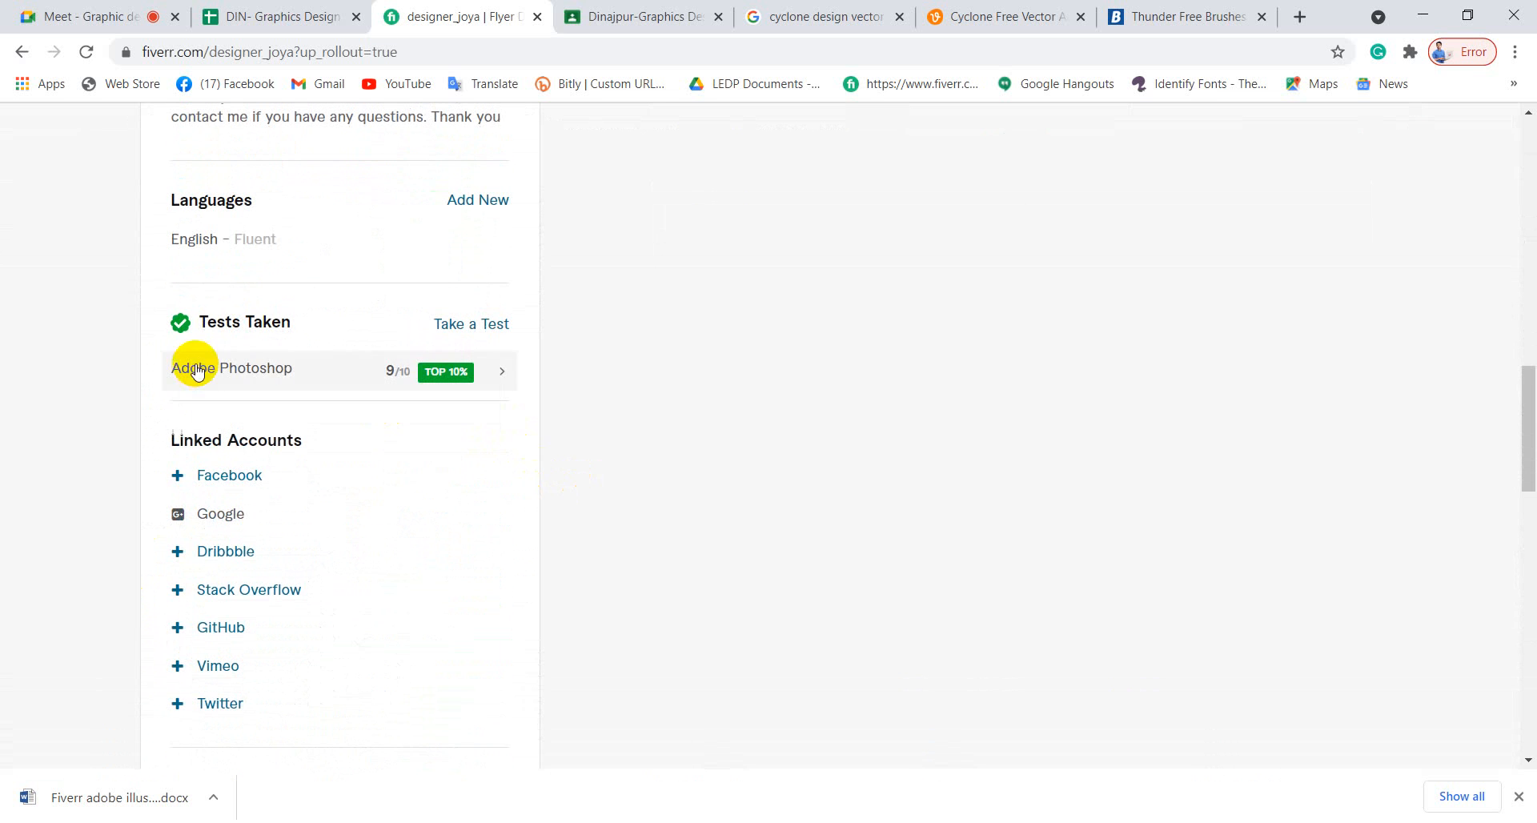
left_click(477, 332)
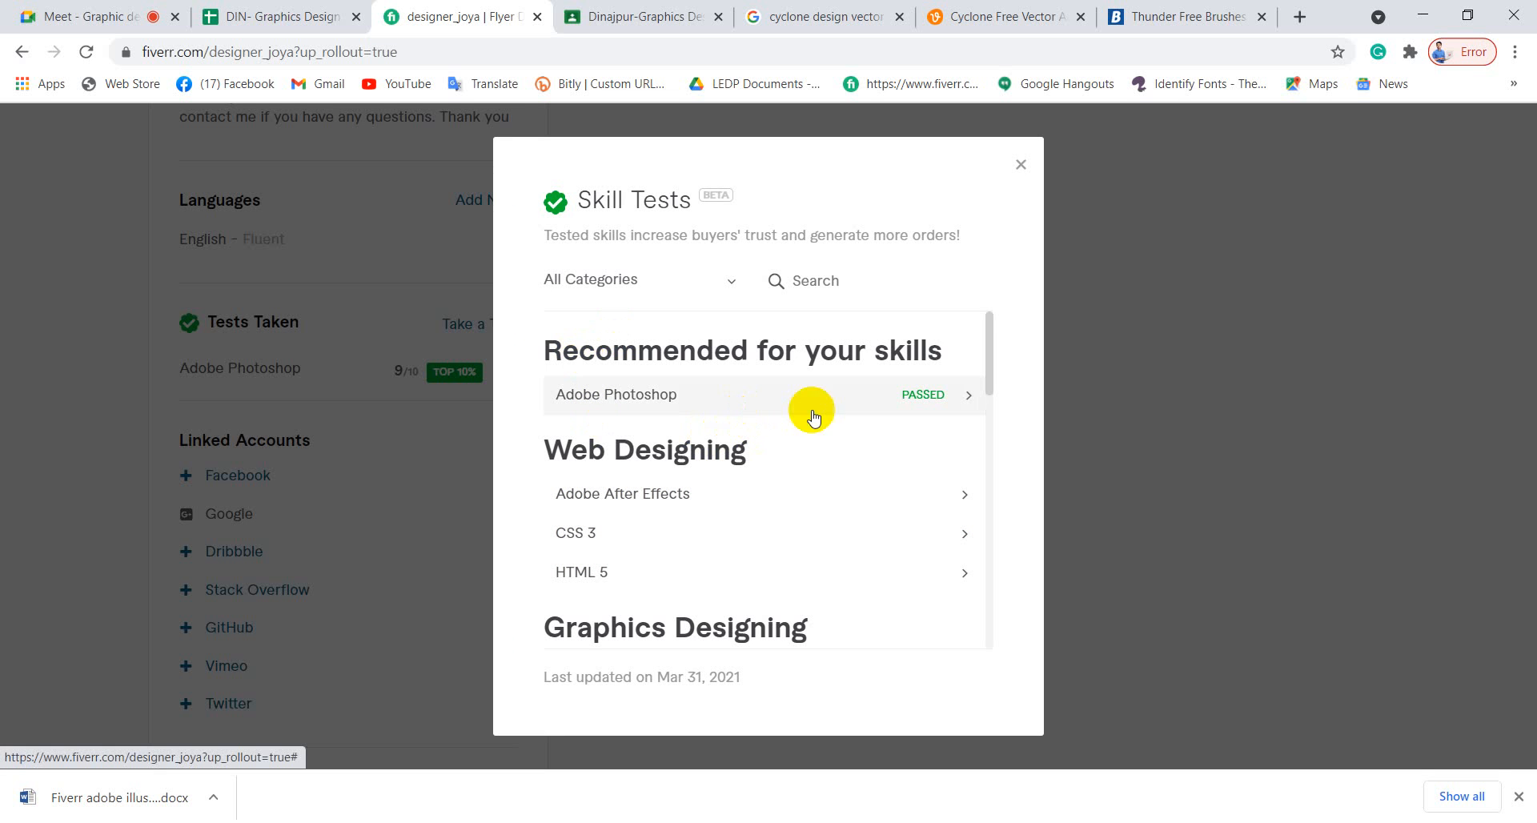
scroll(633, 473, "down", 3)
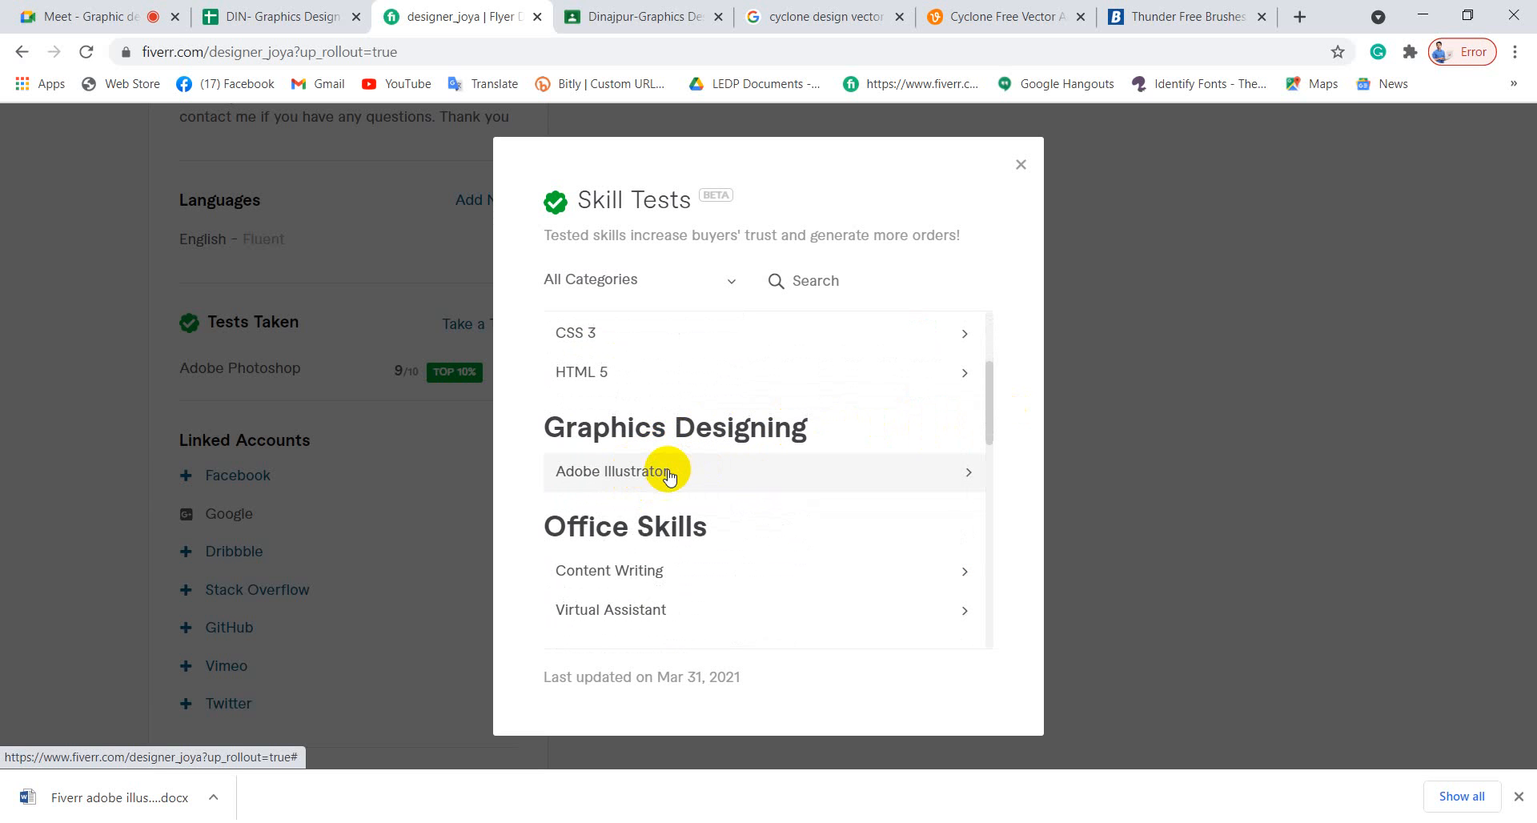
left_click(668, 475)
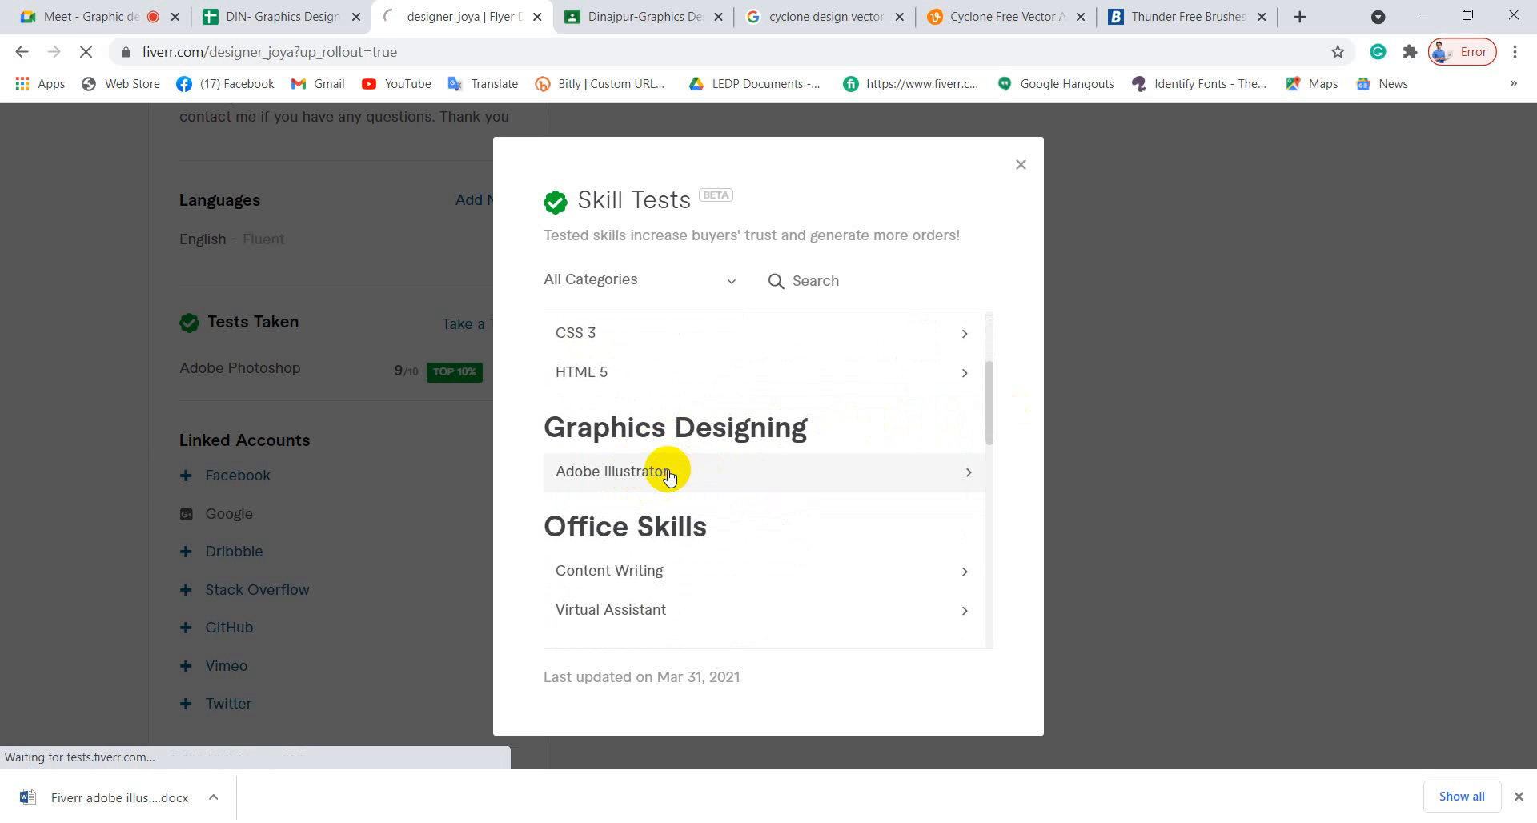